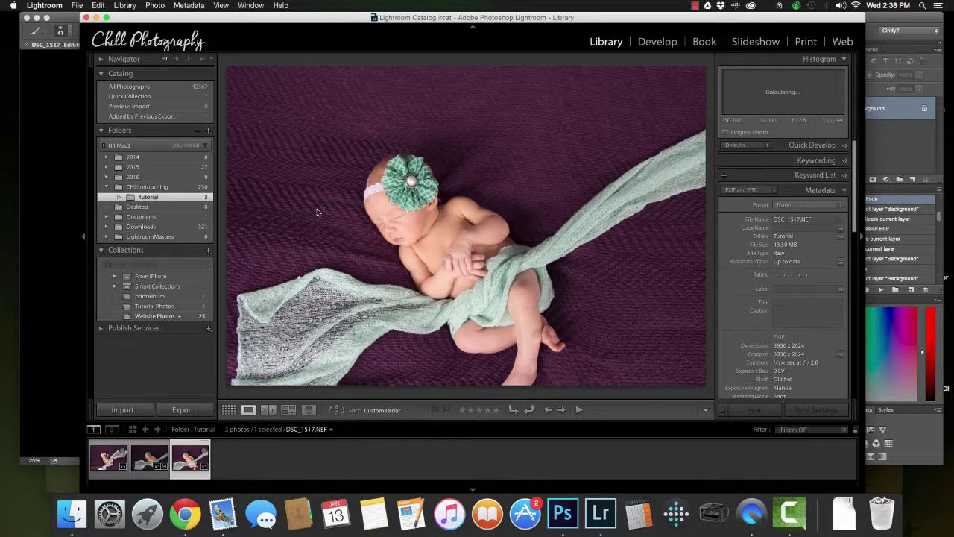
Open DSC_1517.NEF from Lightroom in Adobe Photoshop CC 2015 and close the already open DSC_1517-Edit.tif document
right_click(316, 212)
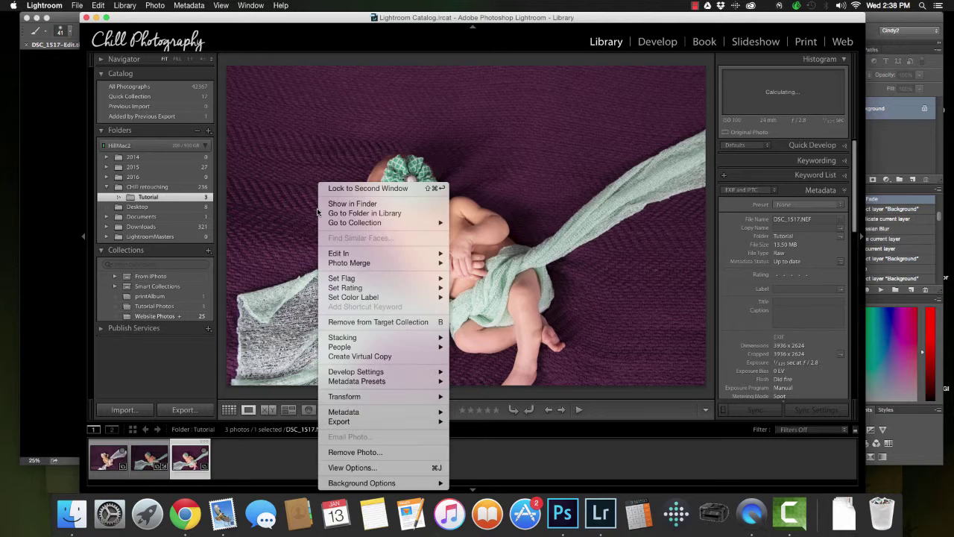
mouse_move(345, 258)
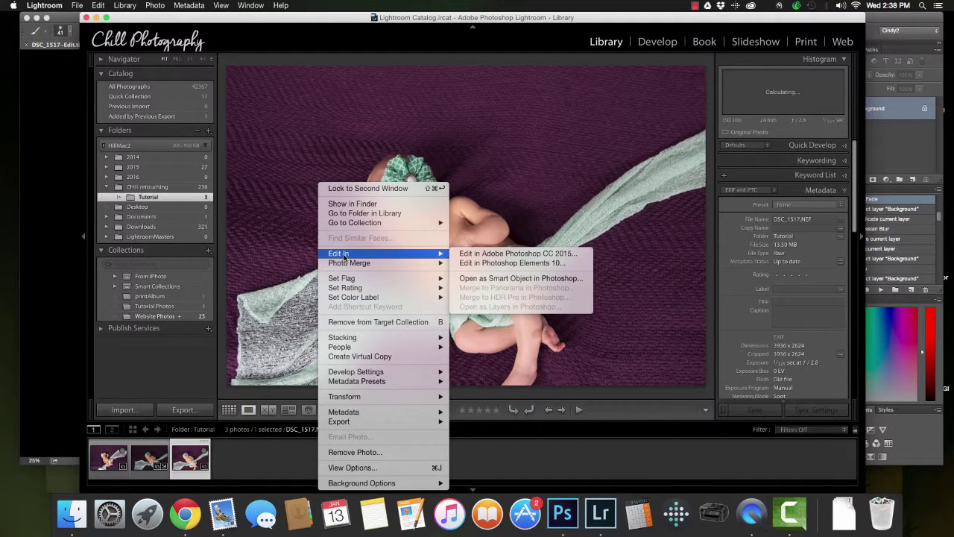
click(481, 255)
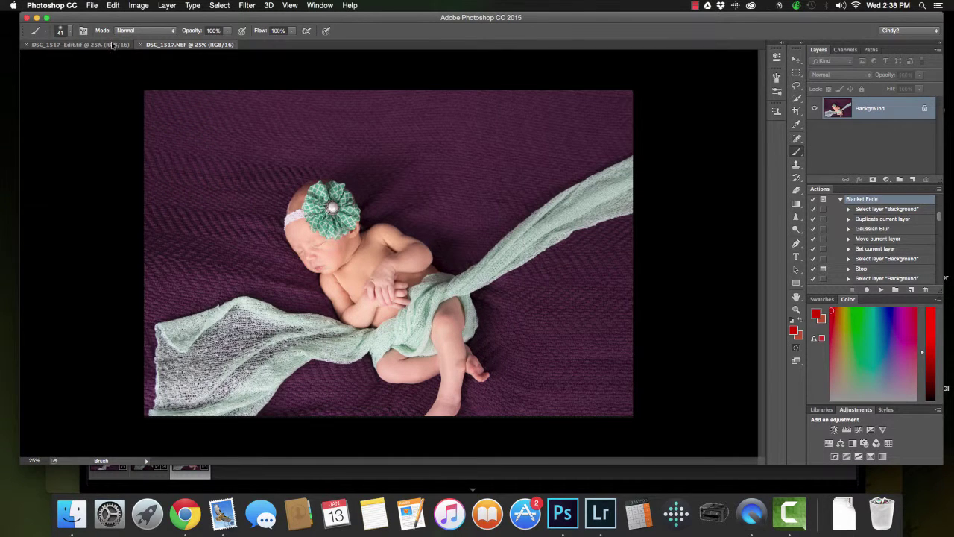
click(26, 45)
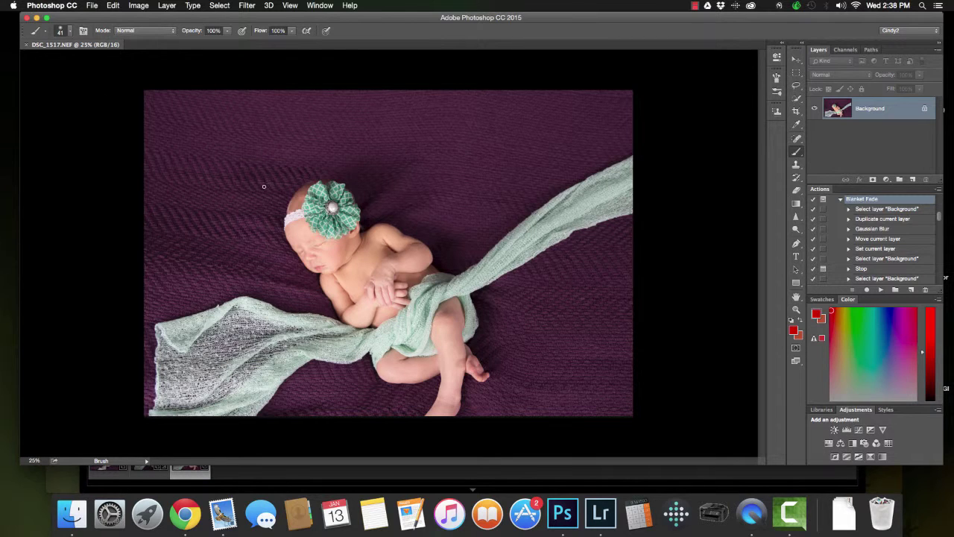
Brush a red, underlined "#1" onto the blanket in the upper-left corner of the photo
click(693, 9)
click(734, 25)
mouse_move(157, 121)
mouse_down()
mouse_move(162, 146)
mouse_move(183, 127)
mouse_move(183, 136)
mouse_move(204, 137)
mouse_up()
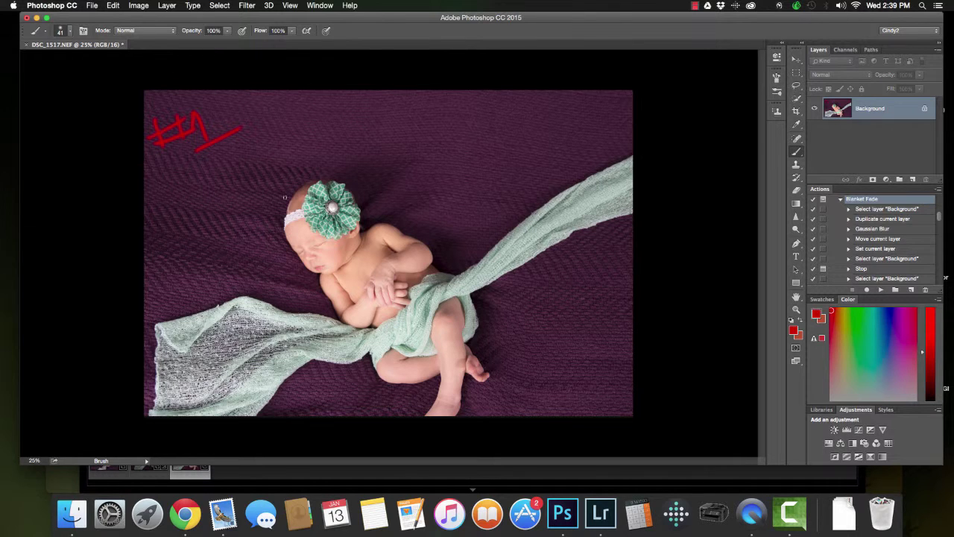
Save and close the photo marked "#1", then switch back to Lightroom
click(92, 7)
click(103, 99)
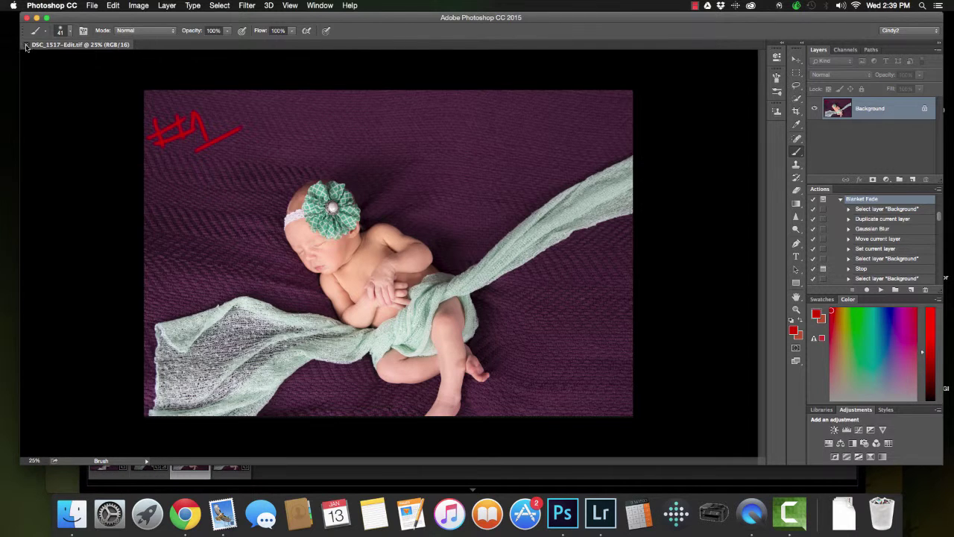
click(26, 45)
click(601, 513)
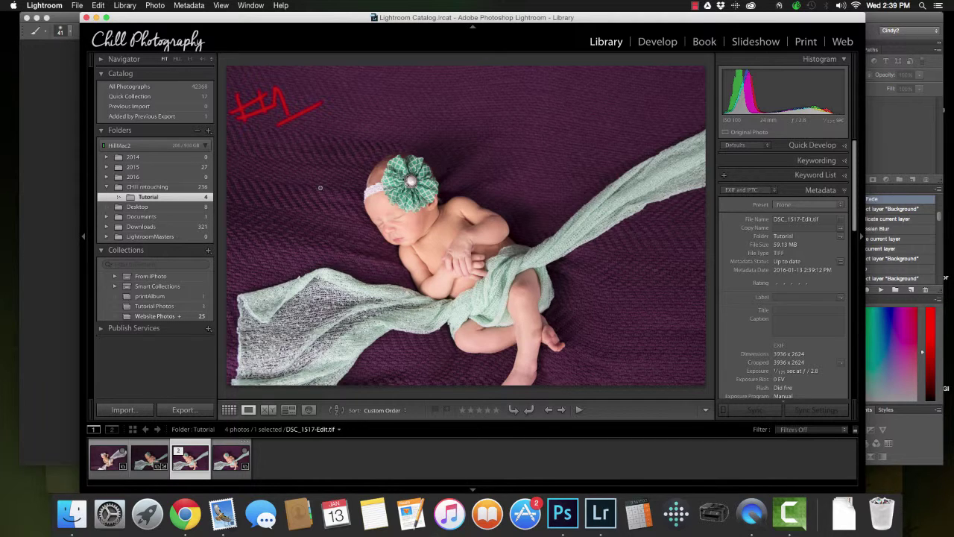
right_click(277, 186)
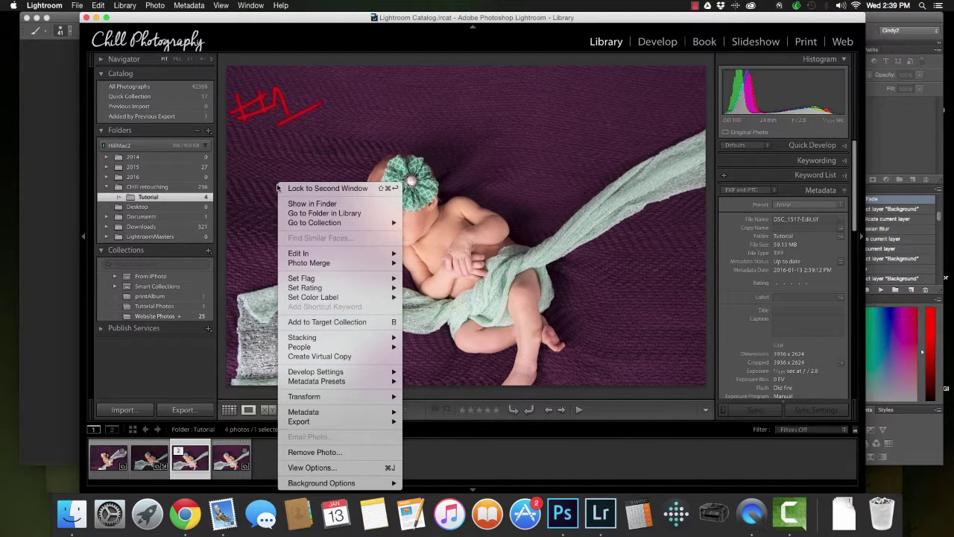
mouse_move(314, 254)
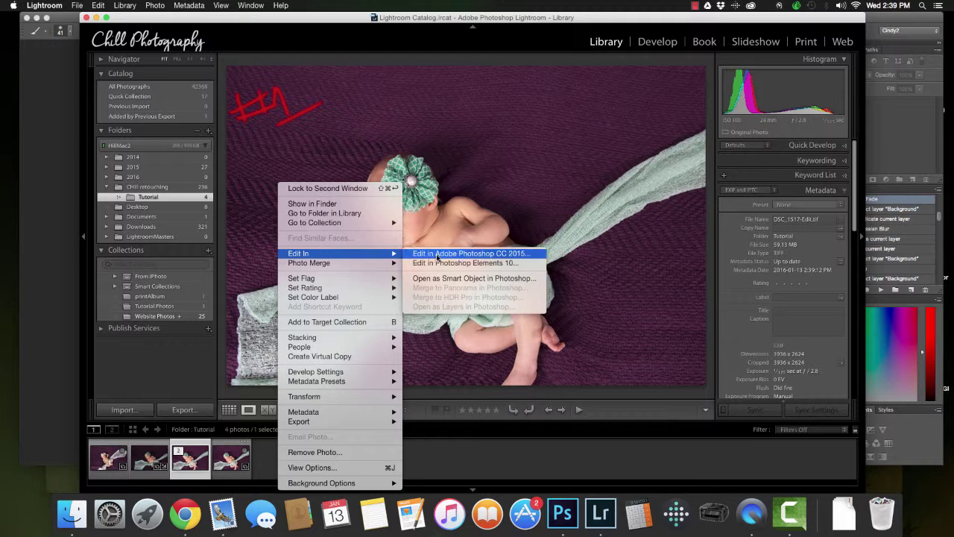
click(438, 254)
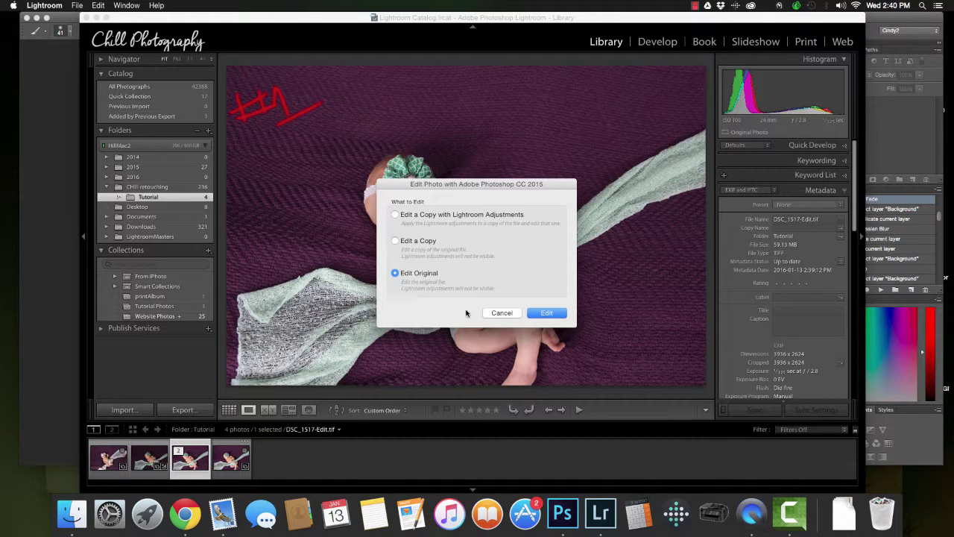
click(501, 312)
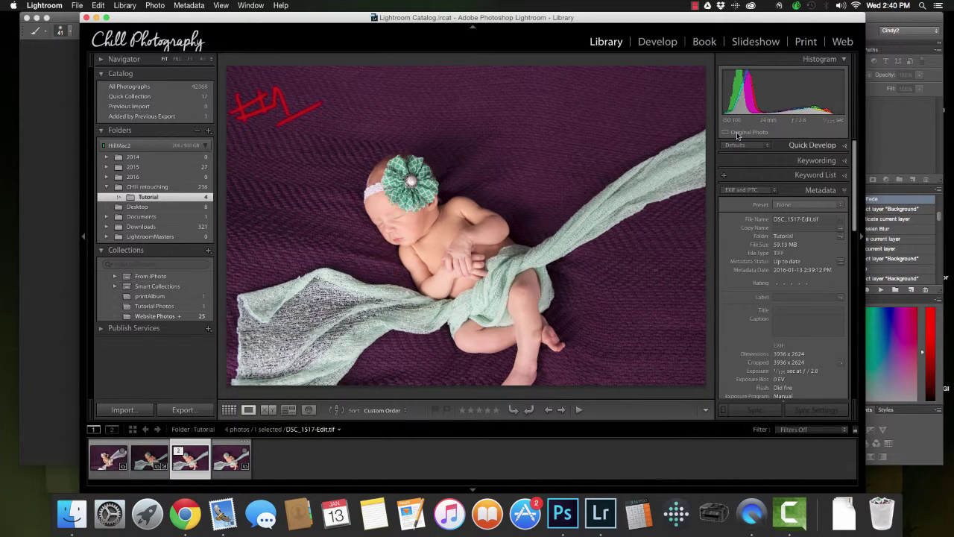
In the Develop module, set the white balance Temp of DSC_1517-Edit.tif to -100
right_click(647, 46)
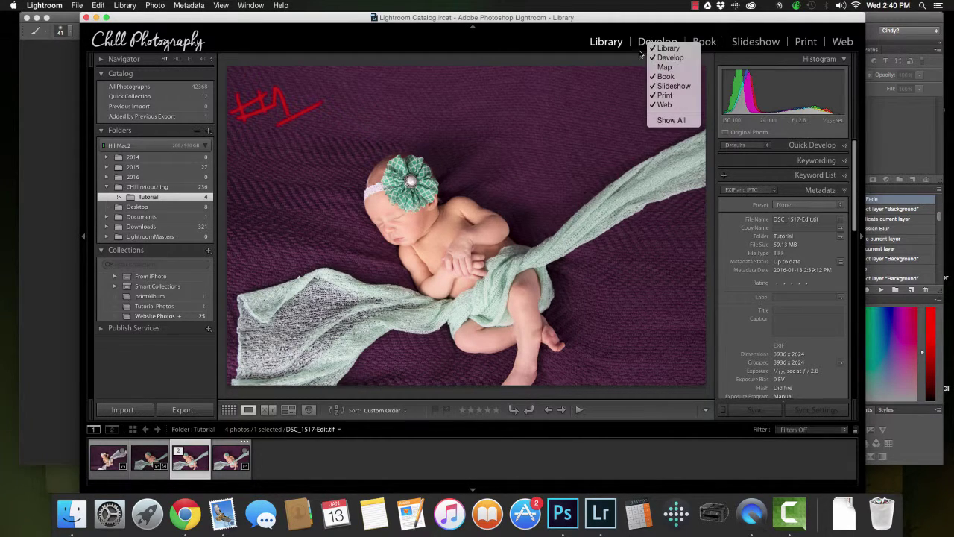
click(640, 53)
click(658, 42)
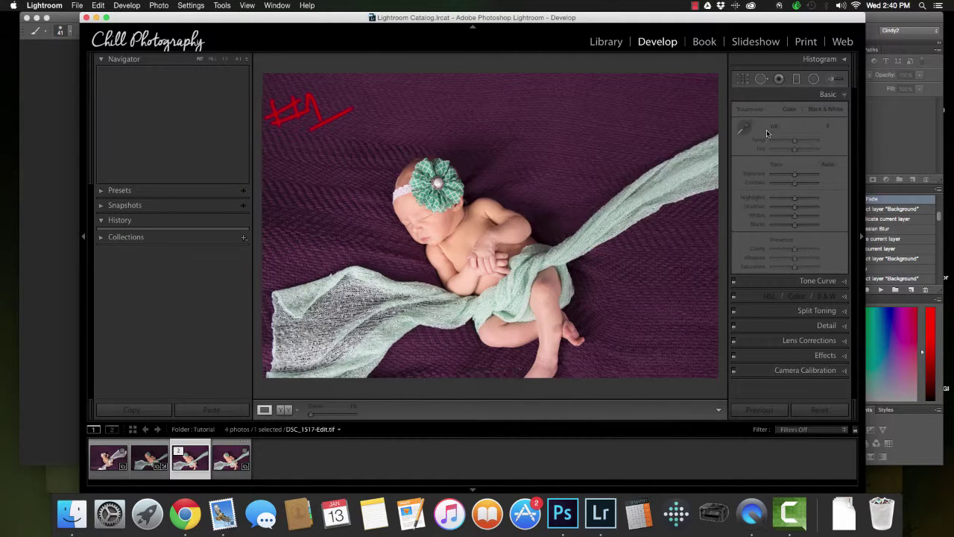
drag(794, 143, 768, 143)
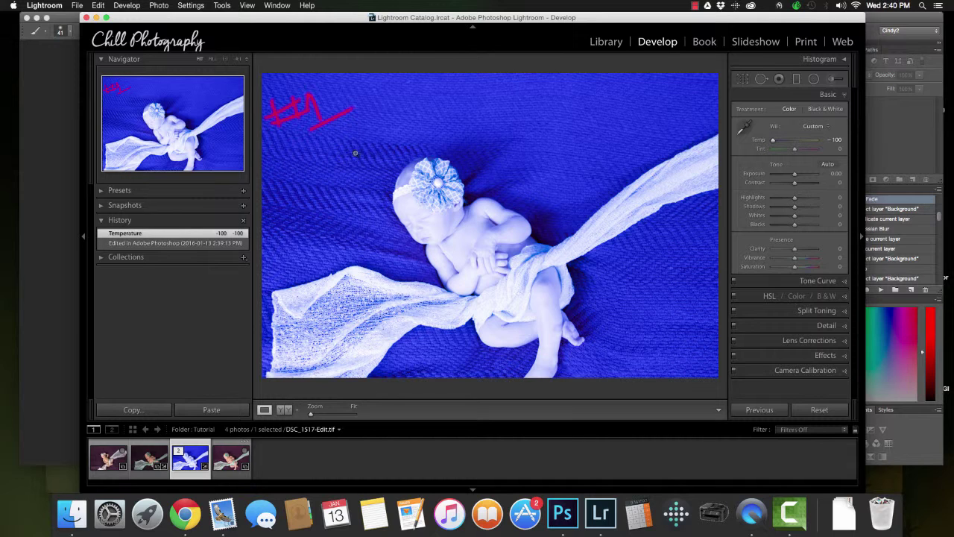
From the Library, open the blue-tinted photo in Adobe Photoshop CC 2015 as a copy with Lightroom adjustments
click(605, 43)
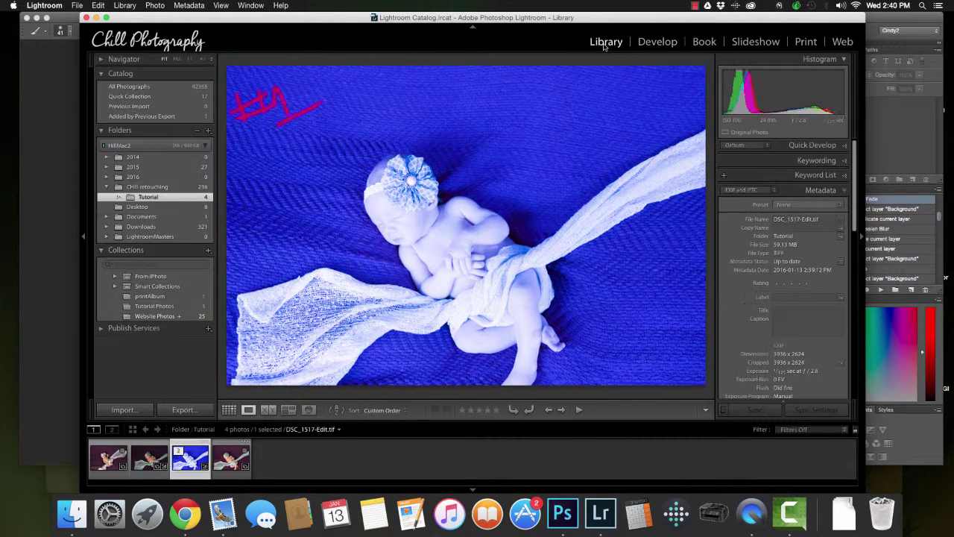
right_click(319, 171)
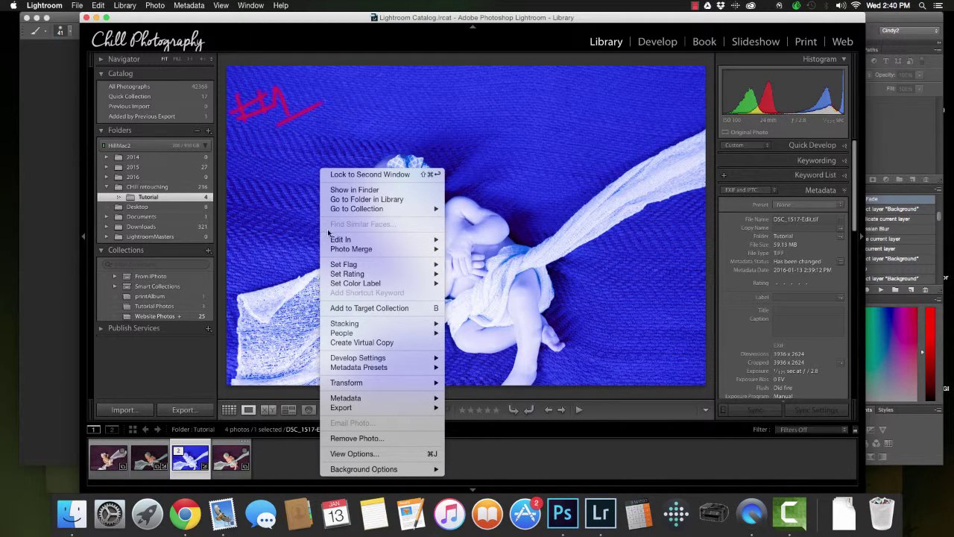
mouse_move(338, 240)
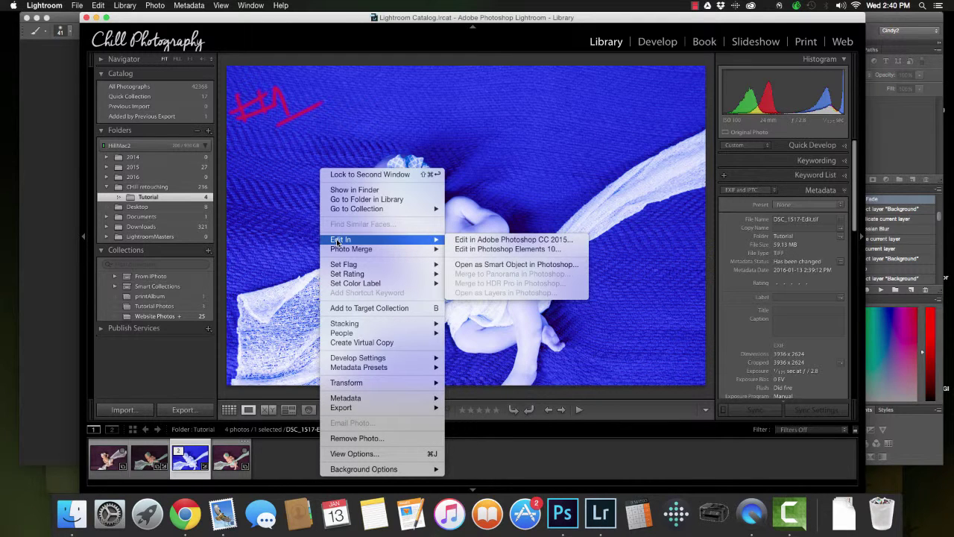
click(492, 239)
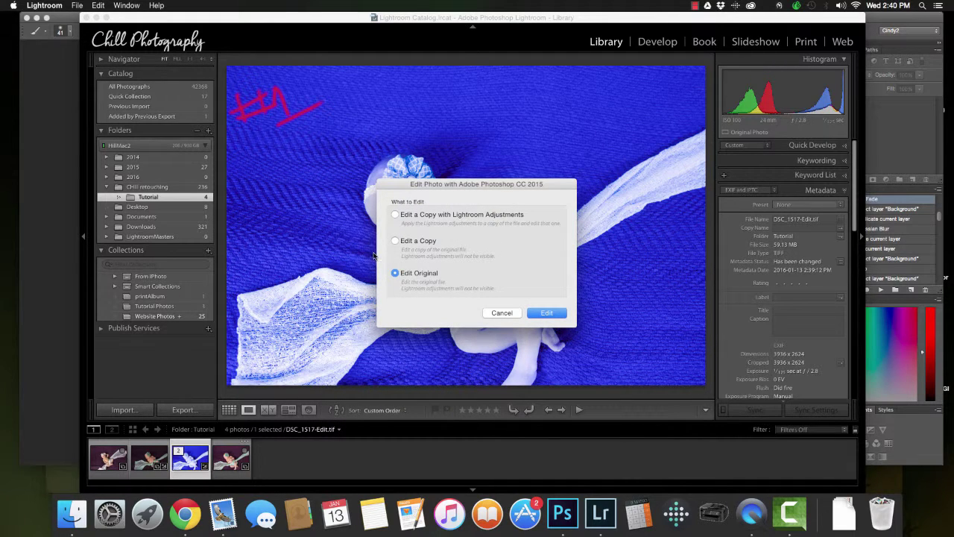
click(395, 215)
click(552, 314)
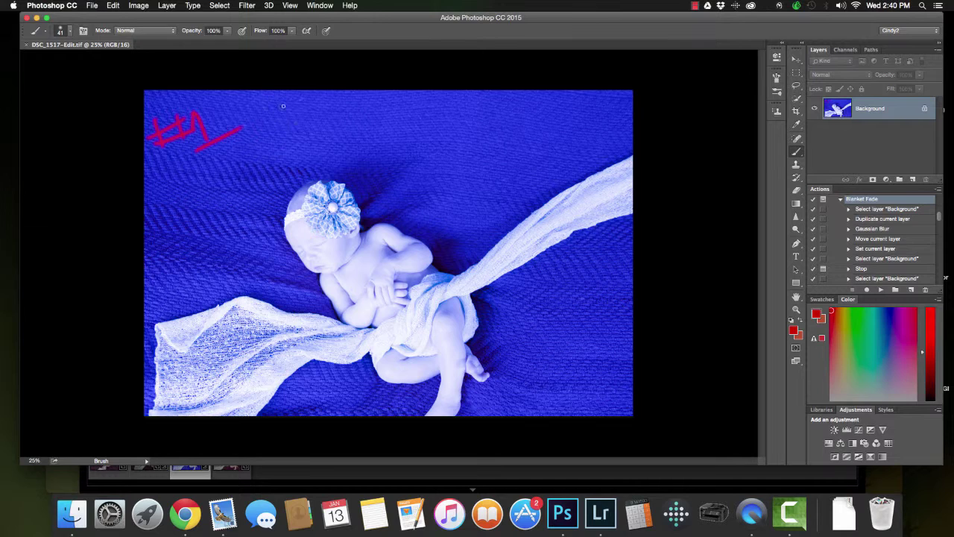
Brush a red "#2" beside the "#1" on the blanket and save the file
mouse_move(283, 106)
mouse_down()
mouse_move(282, 118)
mouse_move(295, 110)
mouse_move(275, 134)
mouse_move(331, 134)
mouse_up()
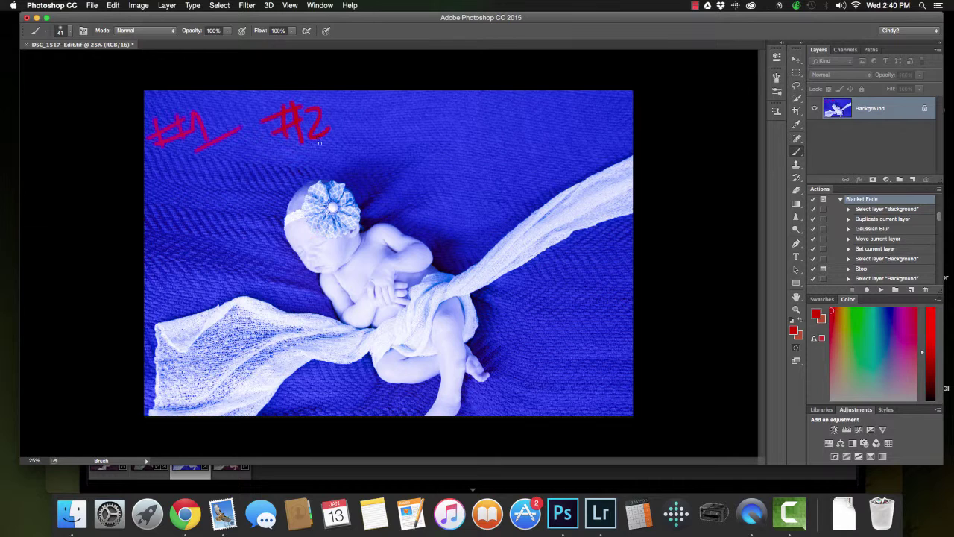
click(92, 6)
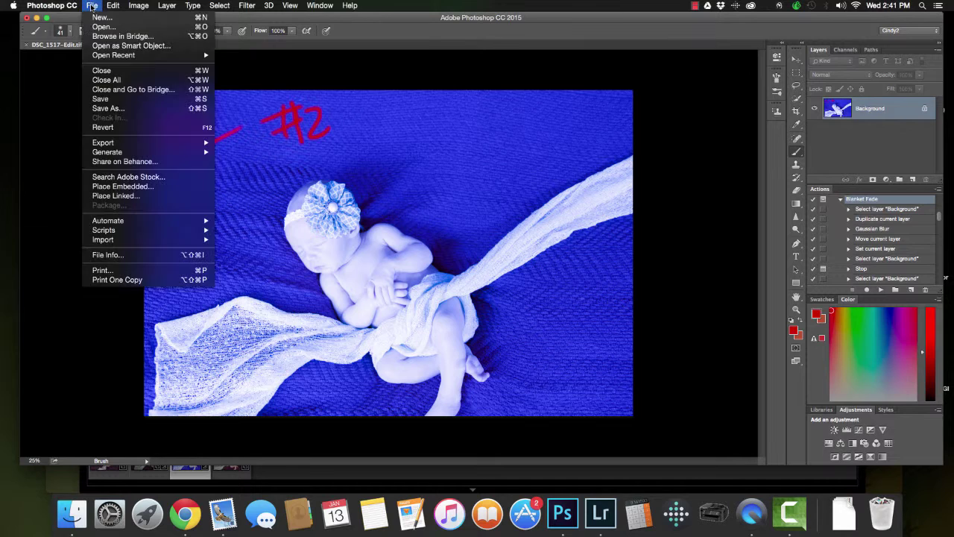
click(101, 99)
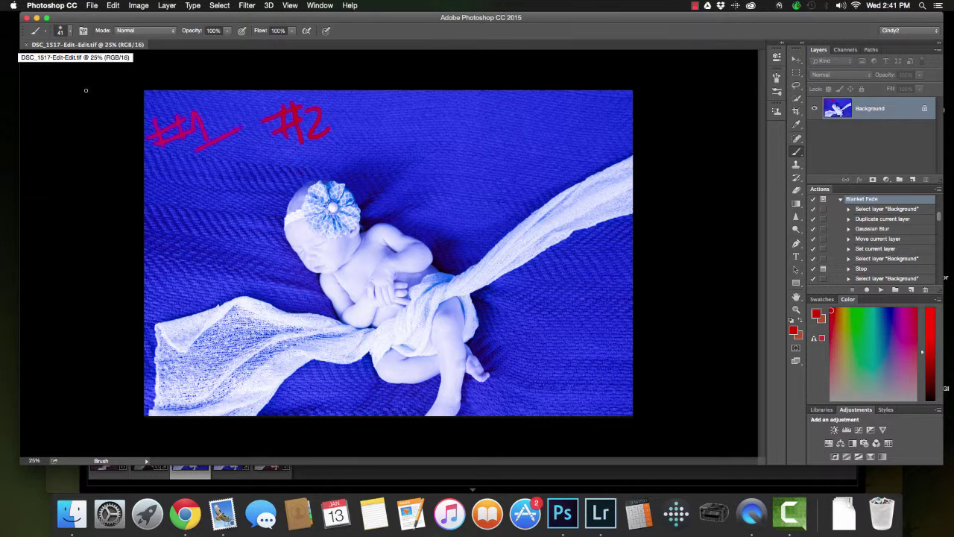
Return to Lightroom and compare DSC_1517.NEF, DSC_1517-Edit.tif and DSC_1517-Edit-Edit.tif in the Library
click(317, 481)
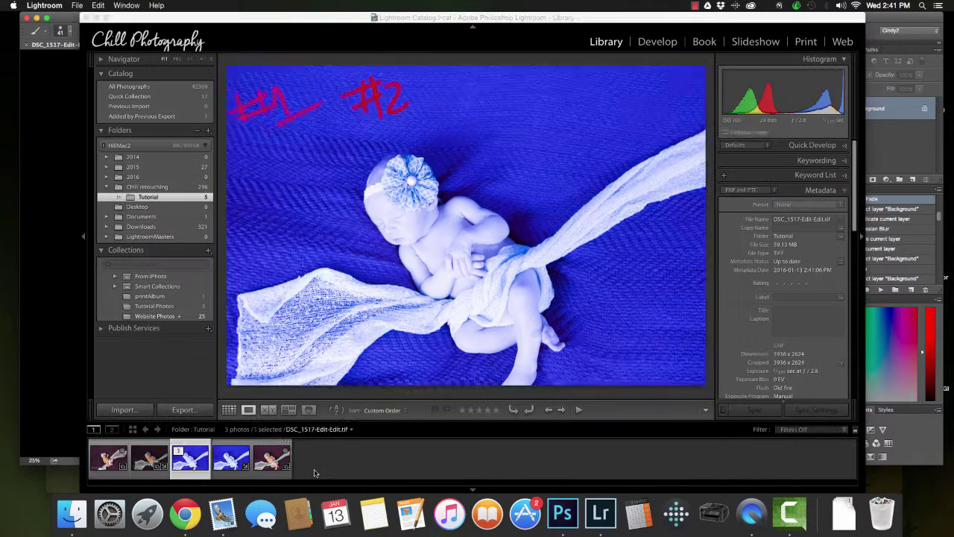
click(271, 464)
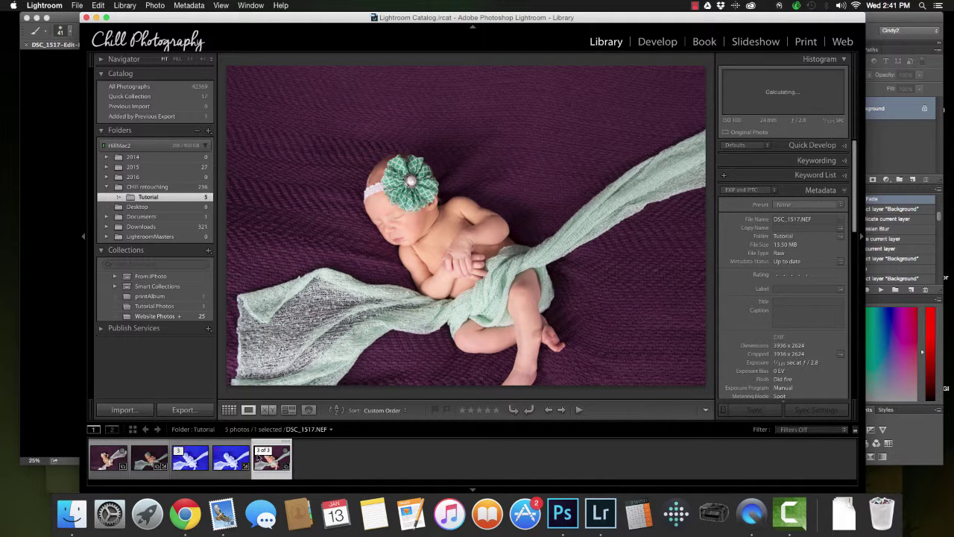
click(227, 457)
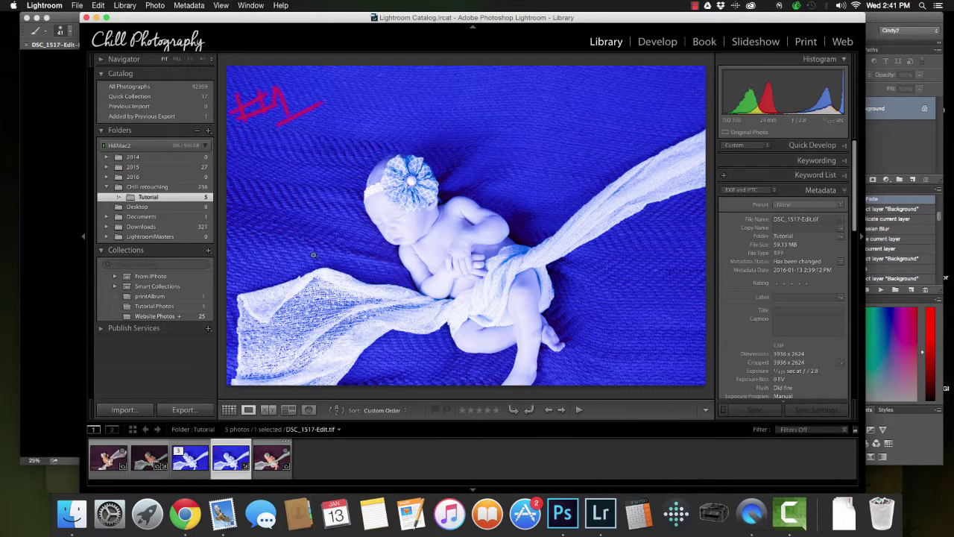
click(188, 456)
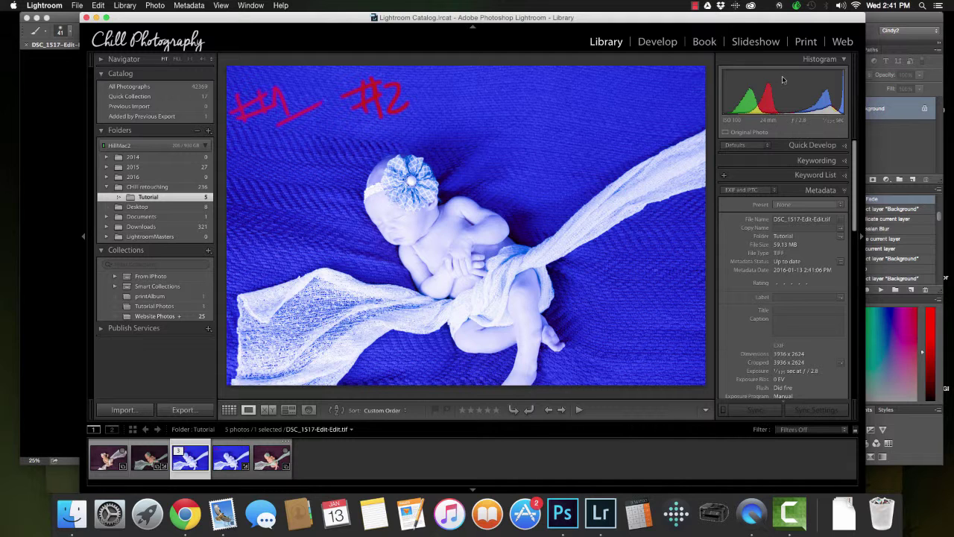
Compare the Temp settings of DSC_1517-Edit.tif and DSC_1517-Edit-Edit.tif in Develop, leaving the "#2" photo's Temp at 0
click(657, 42)
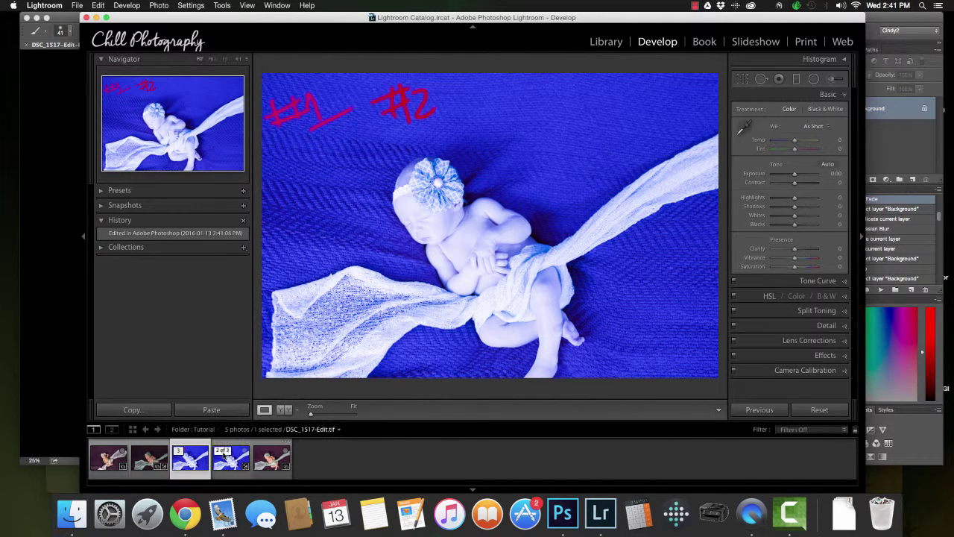
click(231, 456)
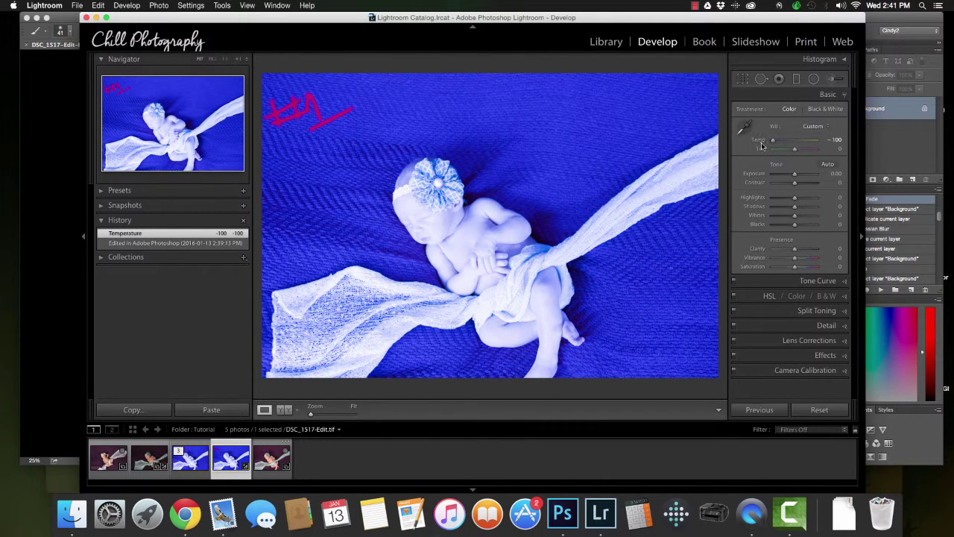
mouse_move(775, 143)
mouse_down()
mouse_move(806, 142)
mouse_move(792, 142)
mouse_up()
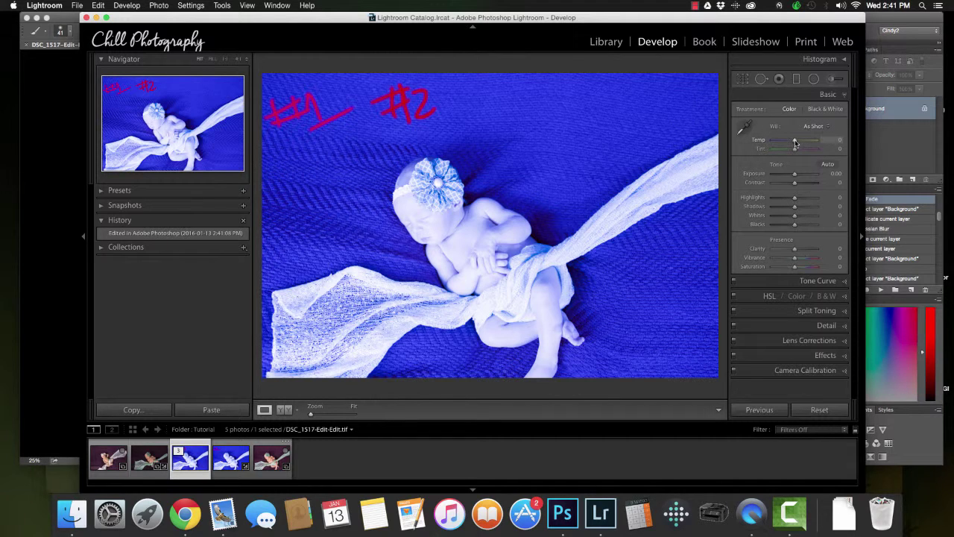
mouse_move(795, 141)
mouse_down()
mouse_move(830, 144)
mouse_move(794, 144)
mouse_up()
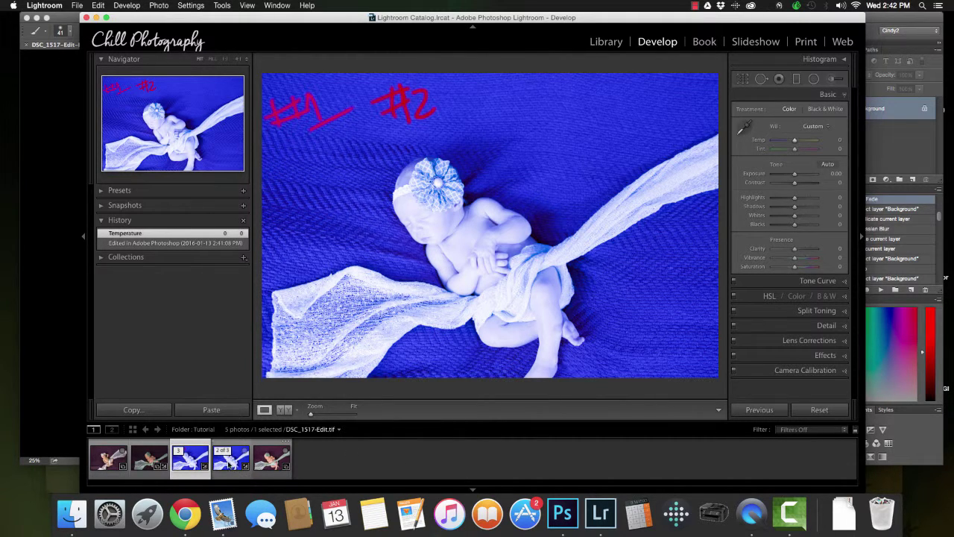
Open DSC_1517-Edit.tif in Adobe Photoshop CC 2015 using Edit a Copy, without the Lightroom adjustments
click(231, 463)
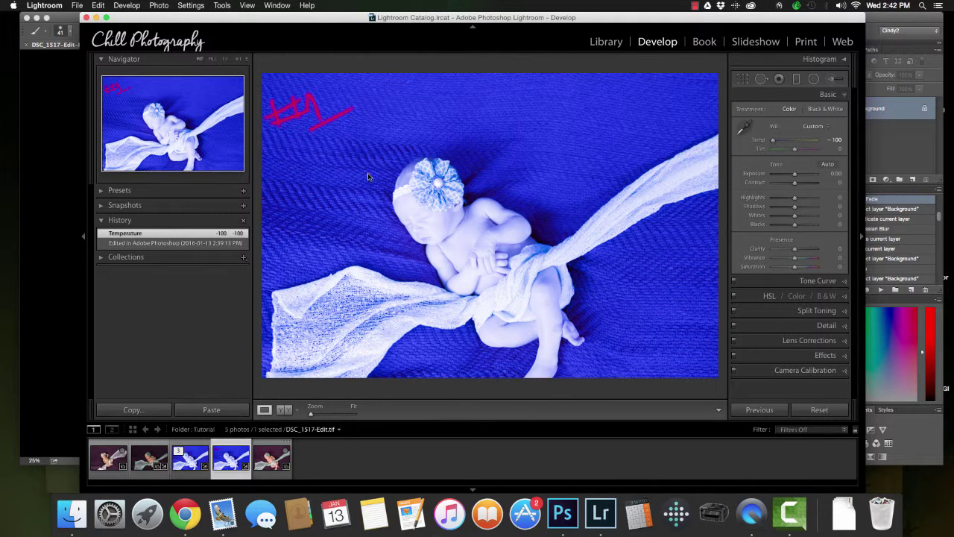
right_click(337, 173)
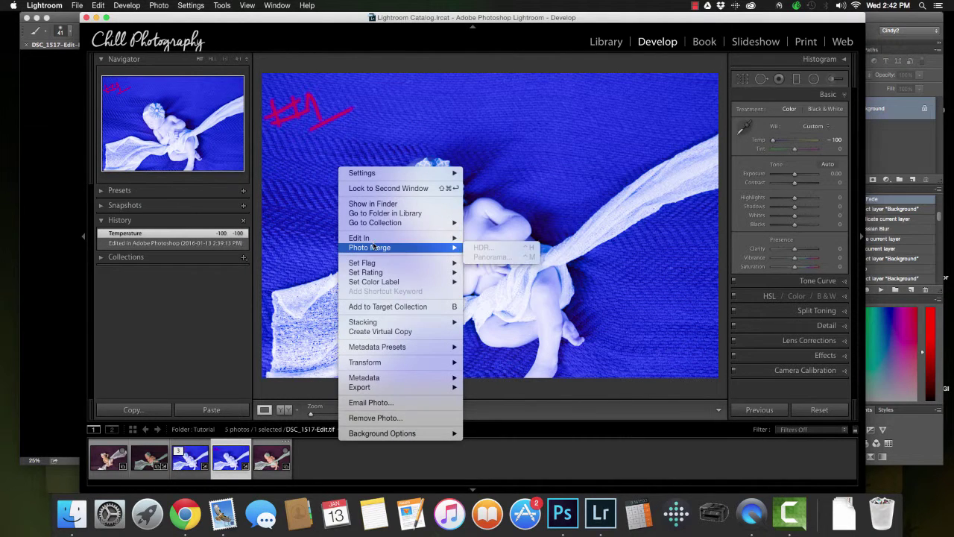
mouse_move(373, 237)
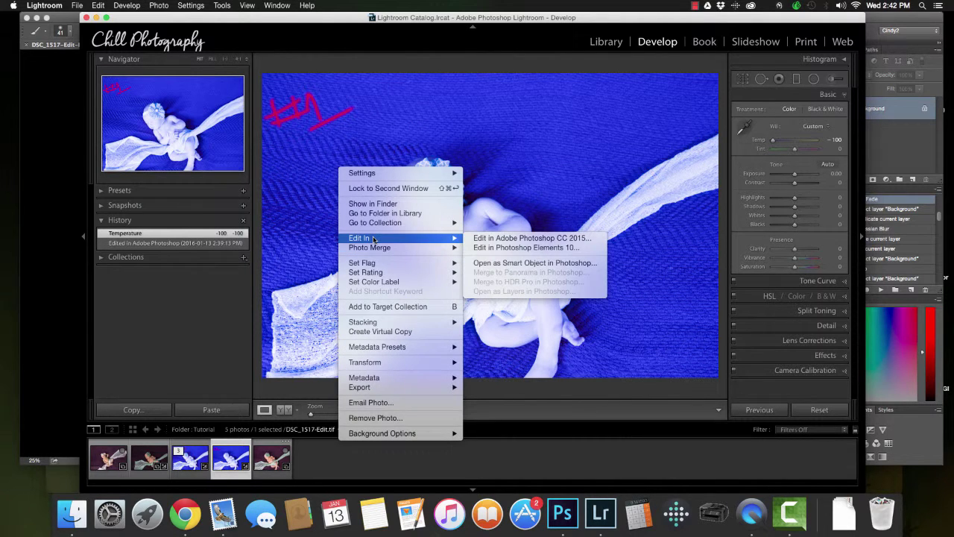
click(504, 239)
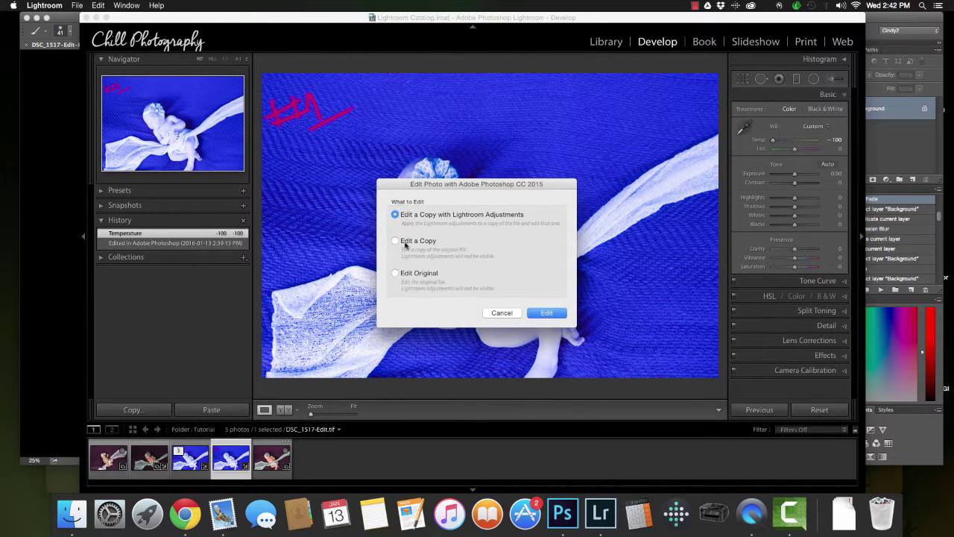
click(406, 243)
click(560, 316)
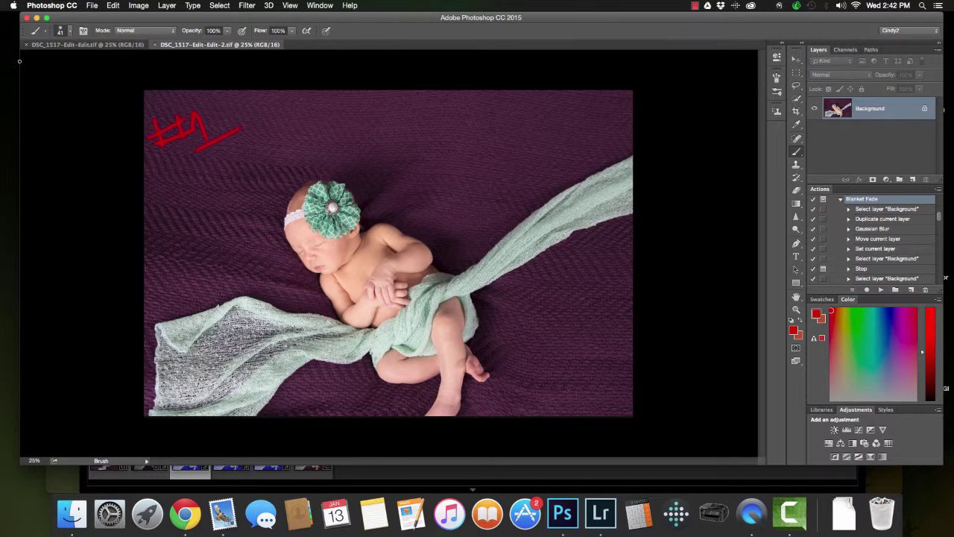
Brush a red "#3" below and beside the "#1" on the blanket and save DSC_1517-Edit-Edit-2.tif
mouse_move(246, 153)
mouse_down()
mouse_move(240, 177)
mouse_move(250, 167)
mouse_up()
drag(227, 170, 254, 159)
drag(234, 158, 262, 148)
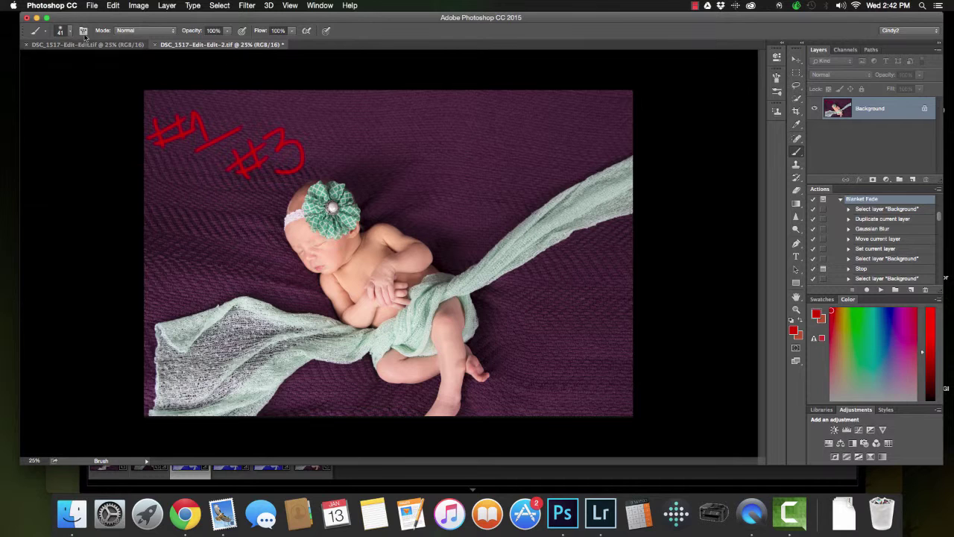
click(91, 6)
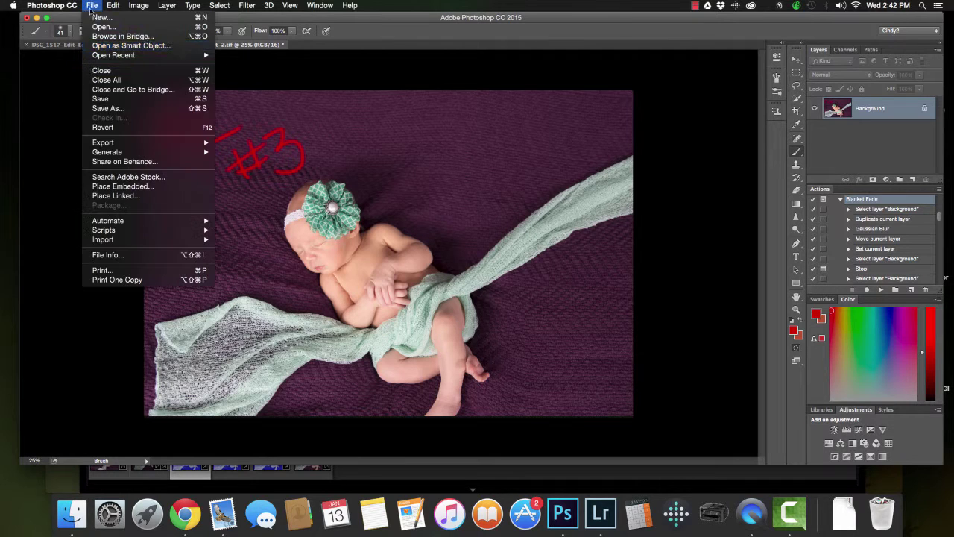
click(100, 99)
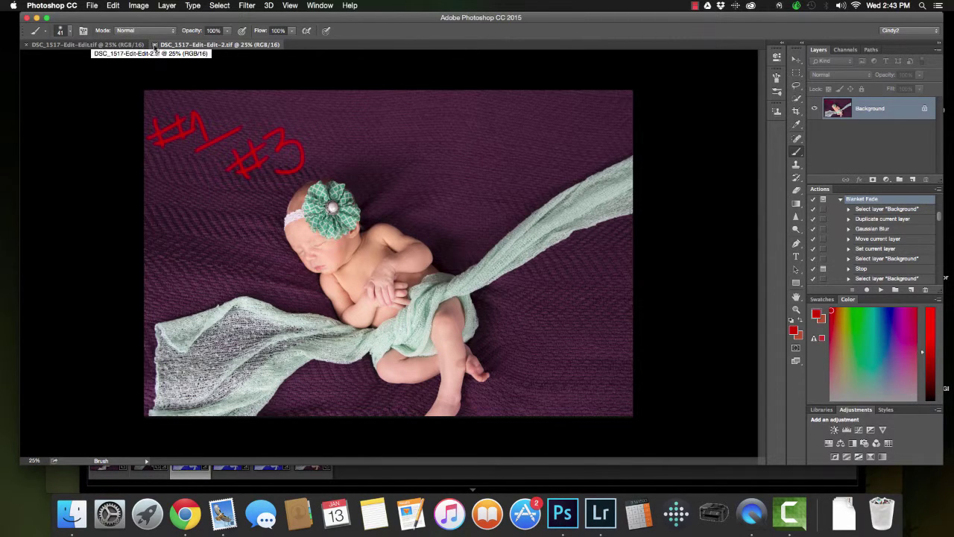
Close DSC_1517-Edit-Edit-2.tif and DSC_1517-Edit-Edit.tif and switch to Lightroom
click(155, 45)
click(26, 45)
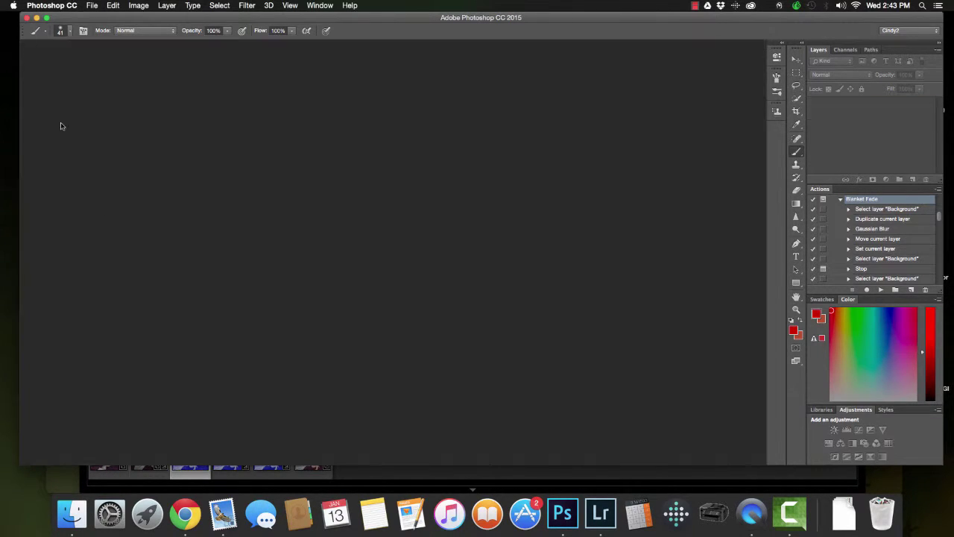
click(596, 521)
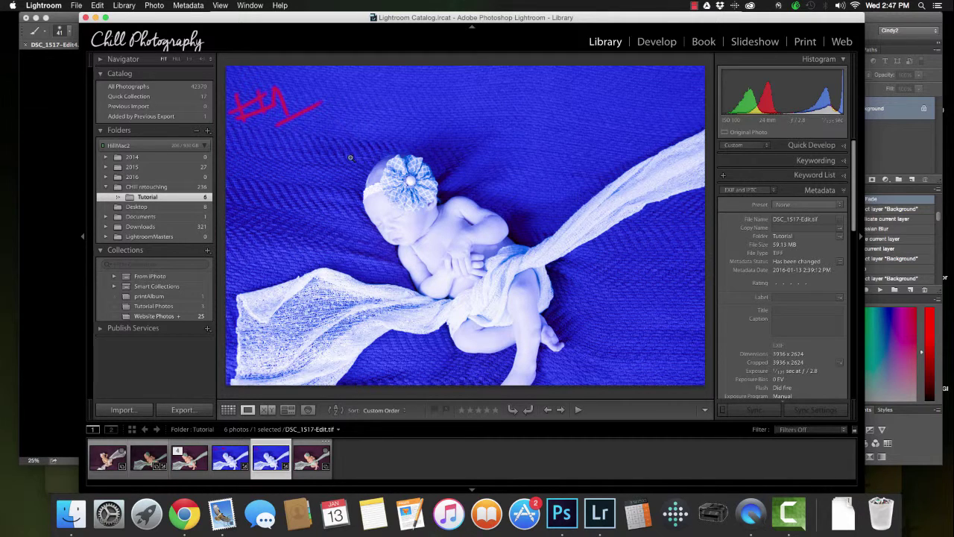
Try to open DSC_1517-Edit.tif in Adobe Photoshop CC 2015 using Edit Original
right_click(341, 183)
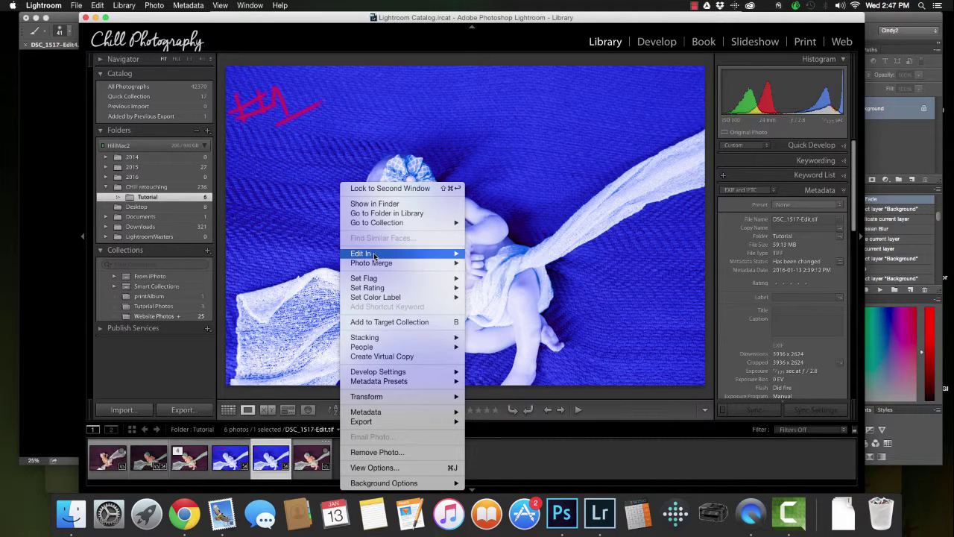
mouse_move(374, 256)
click(503, 255)
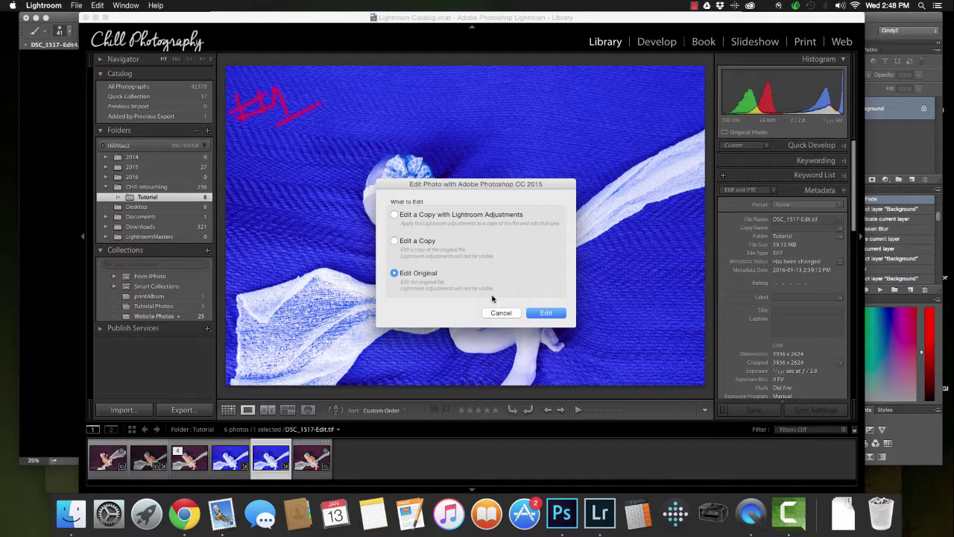
click(546, 313)
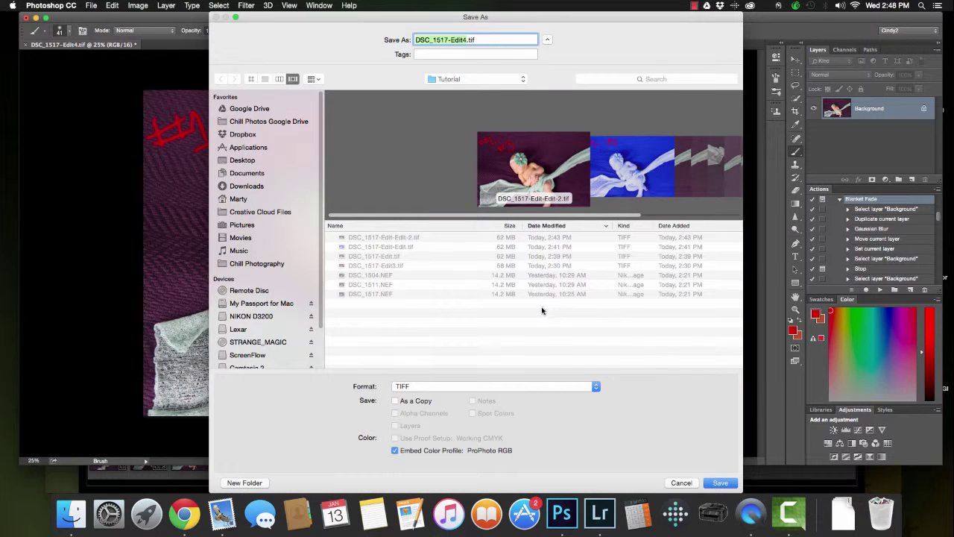
Cancel the pending Save As, close DSC_1517-Edit4.tif without saving and return to Lightroom
click(684, 483)
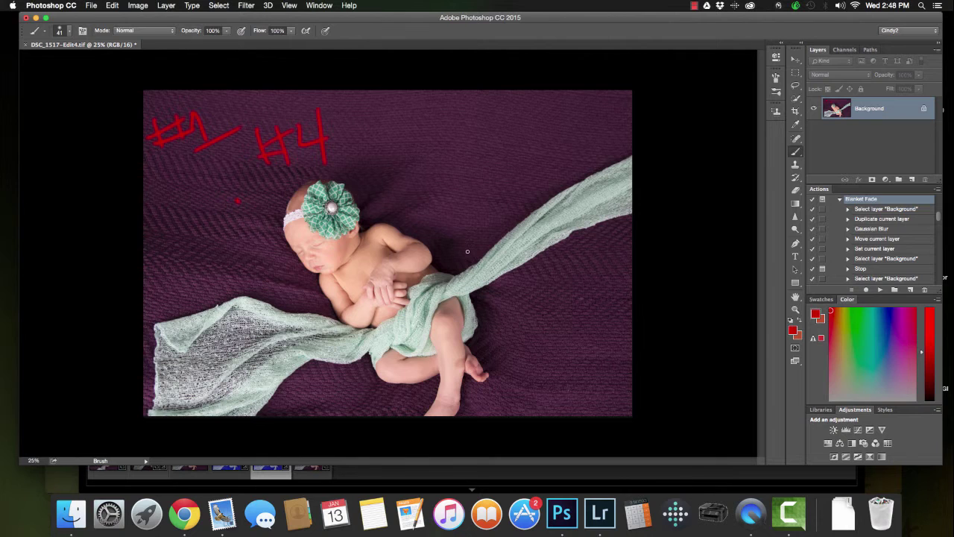
click(27, 46)
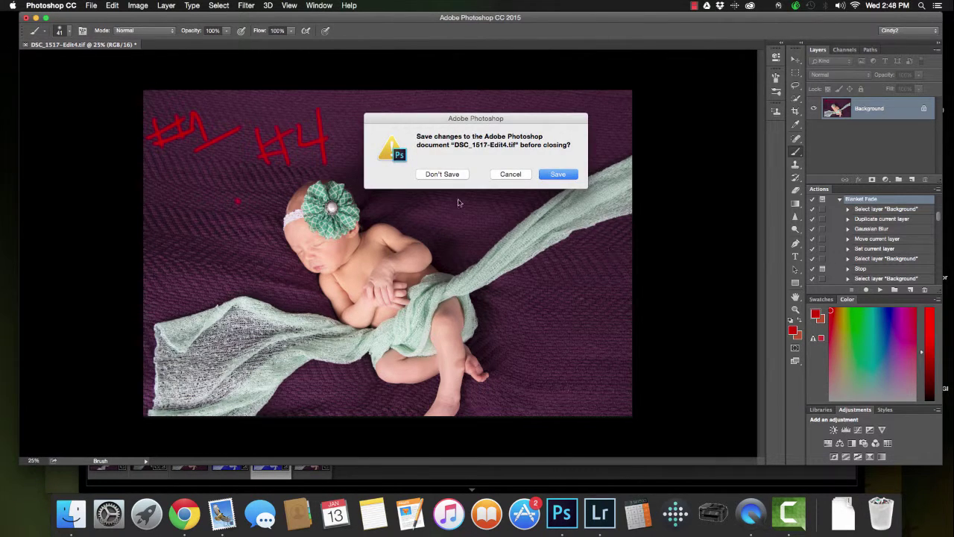
click(433, 175)
click(599, 513)
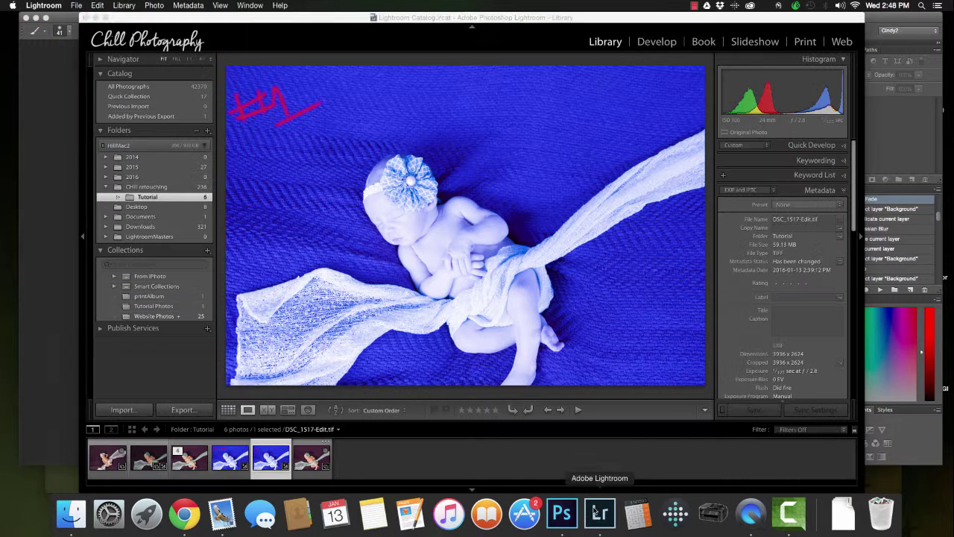
Open the "#1" photo DSC_1517-Edit.tif in Adobe Photoshop CC 2015 using Edit Original
right_click(299, 159)
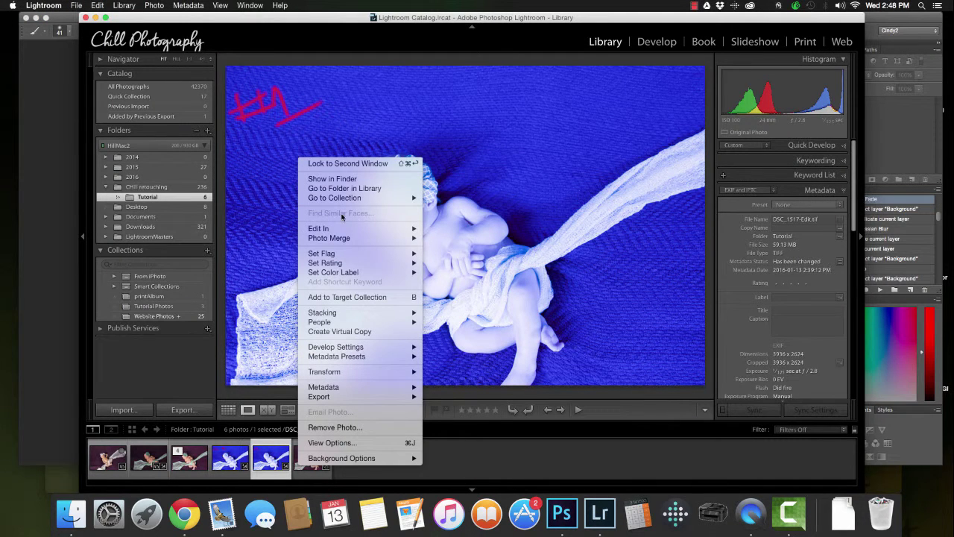
mouse_move(345, 229)
click(467, 227)
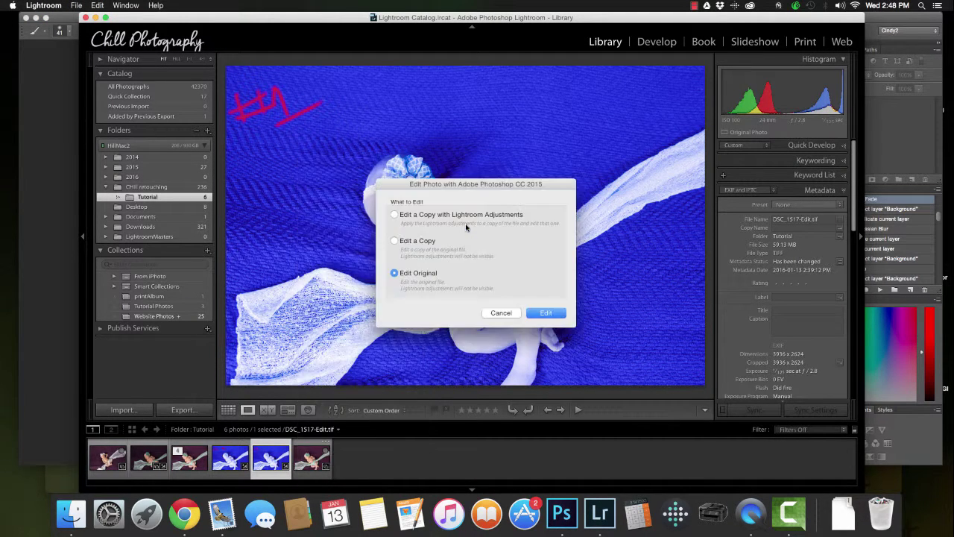
click(555, 314)
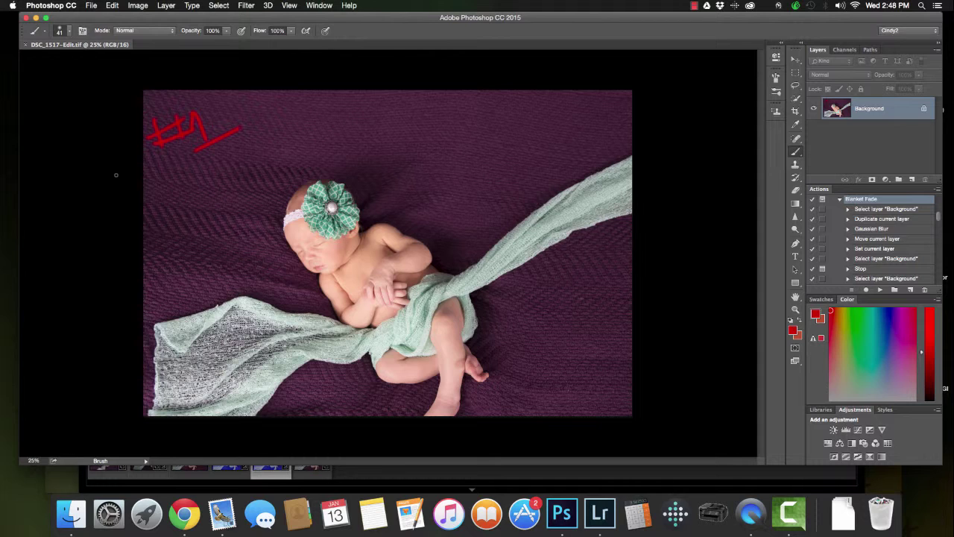
Brush a red "#4" below the "#1" on the blanket and save DSC_1517-Edit.tif
mouse_move(148, 188)
mouse_down()
mouse_move(170, 223)
mouse_move(181, 210)
mouse_up()
drag(180, 193, 149, 216)
drag(207, 176, 235, 231)
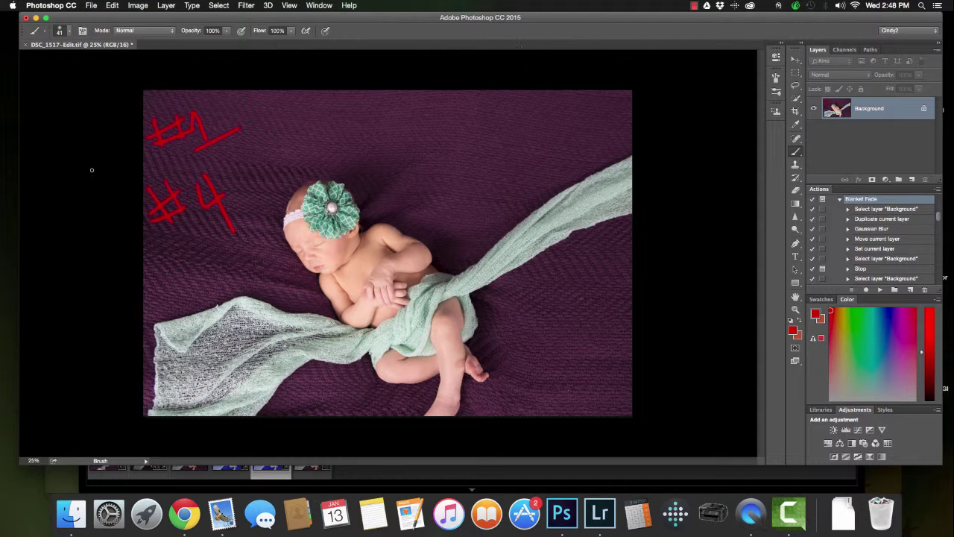
click(91, 5)
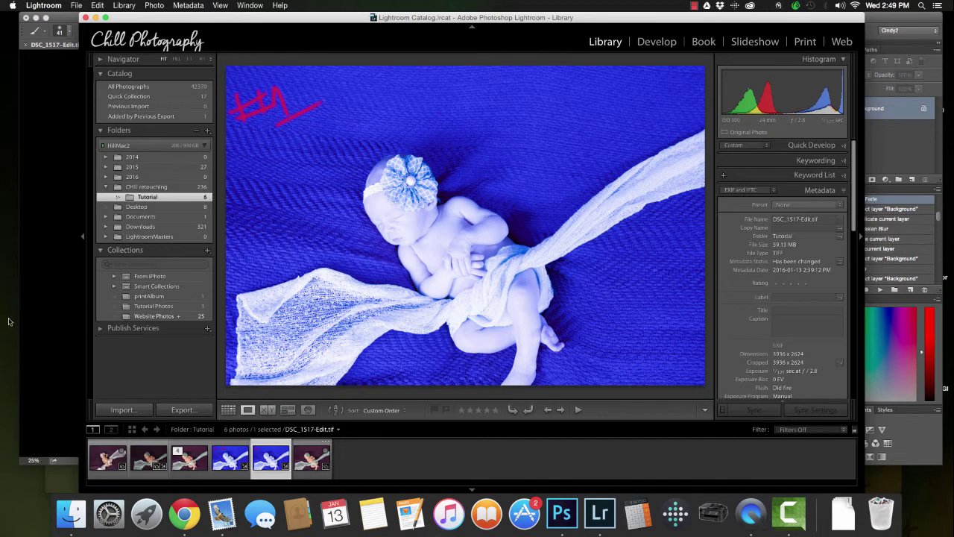
right_click(9, 321)
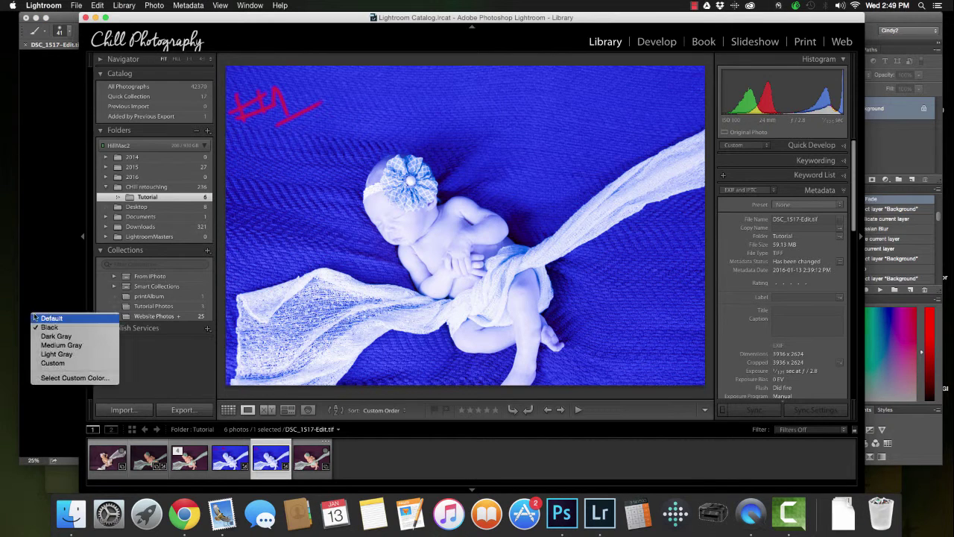
click(77, 298)
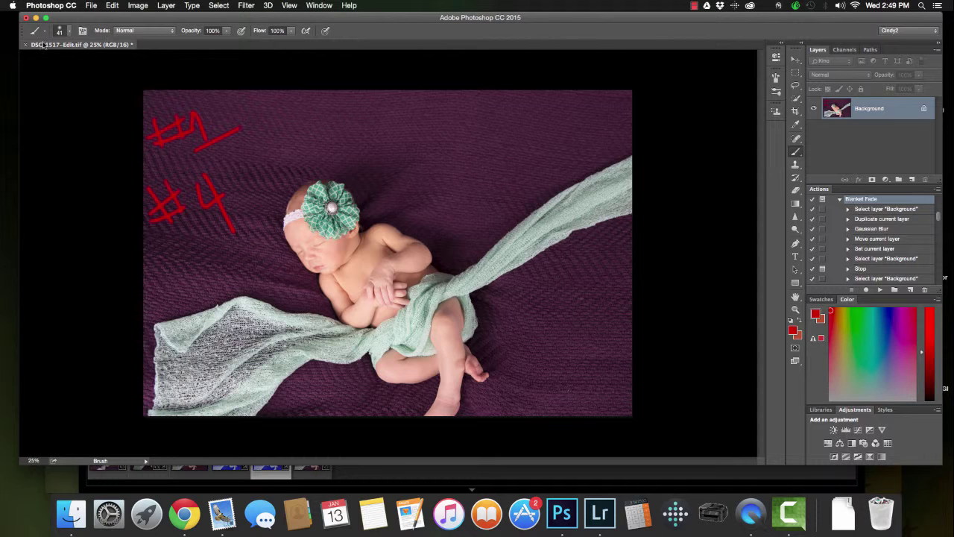
click(93, 6)
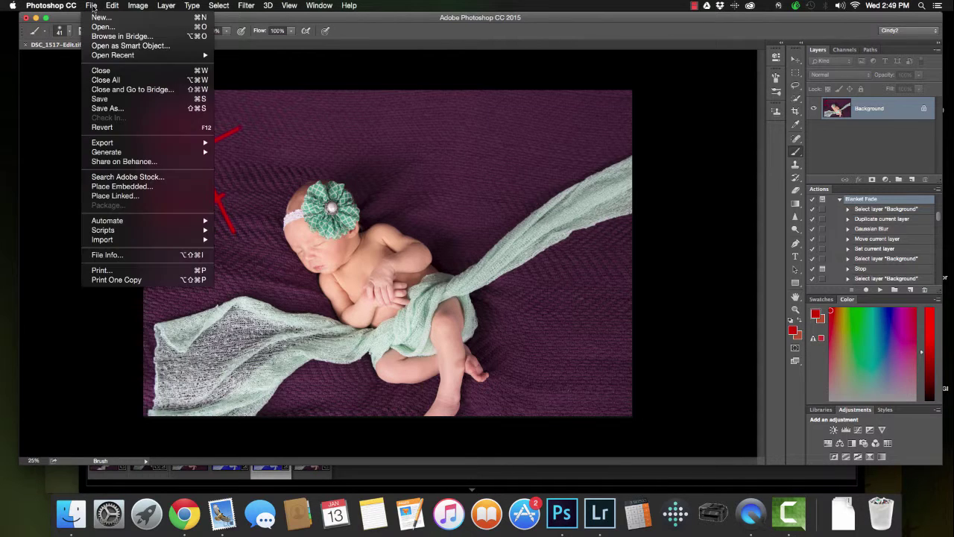
click(125, 100)
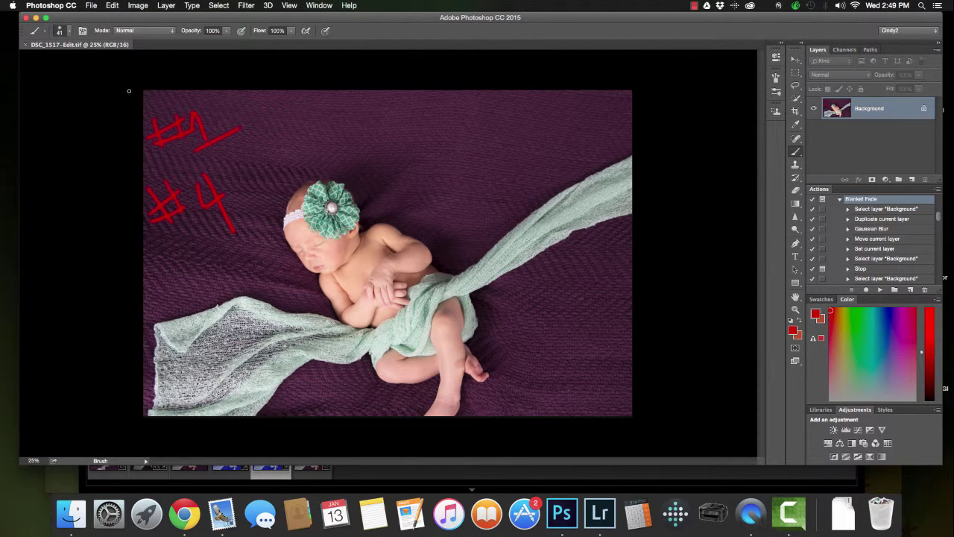
Return to Lightroom and compare DSC_1517.NEF with the edited original DSC_1517-Edit.tif in the Library
click(615, 511)
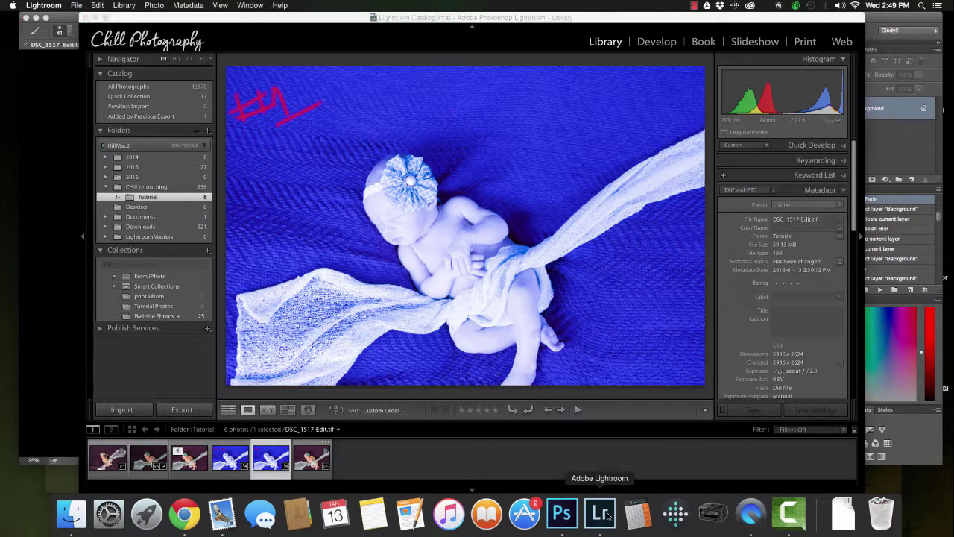
click(312, 459)
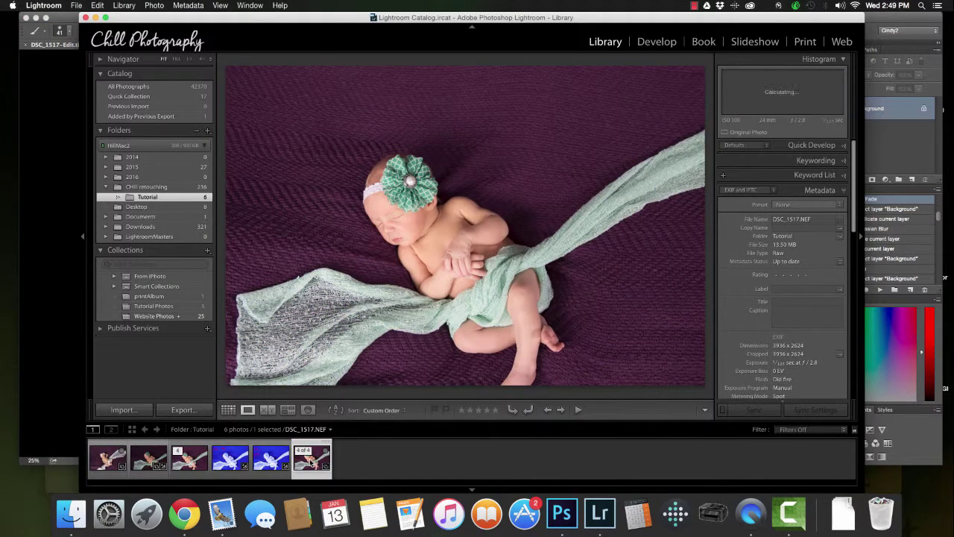
key(Left)
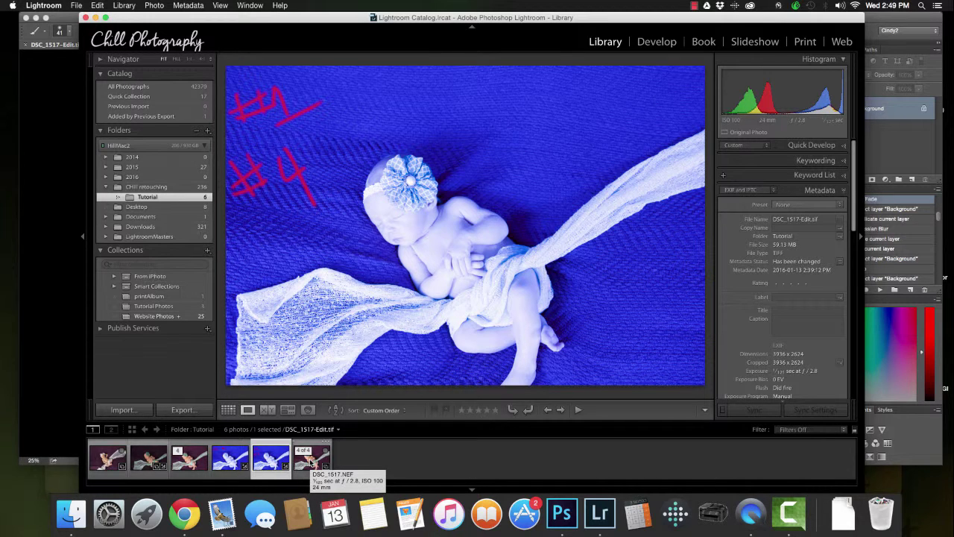
Compare the "#4" image in Photoshop with DSC_1517-Edit.tif, DSC_1517-Edit-Edit-2.tif and DSC_1517-Edit-Edit.tif in the Lightroom Library
click(71, 310)
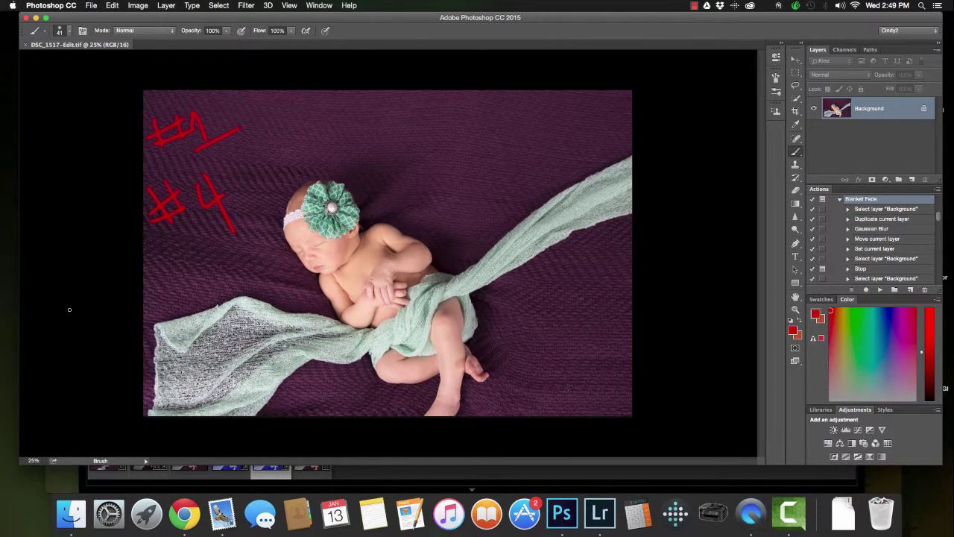
click(282, 478)
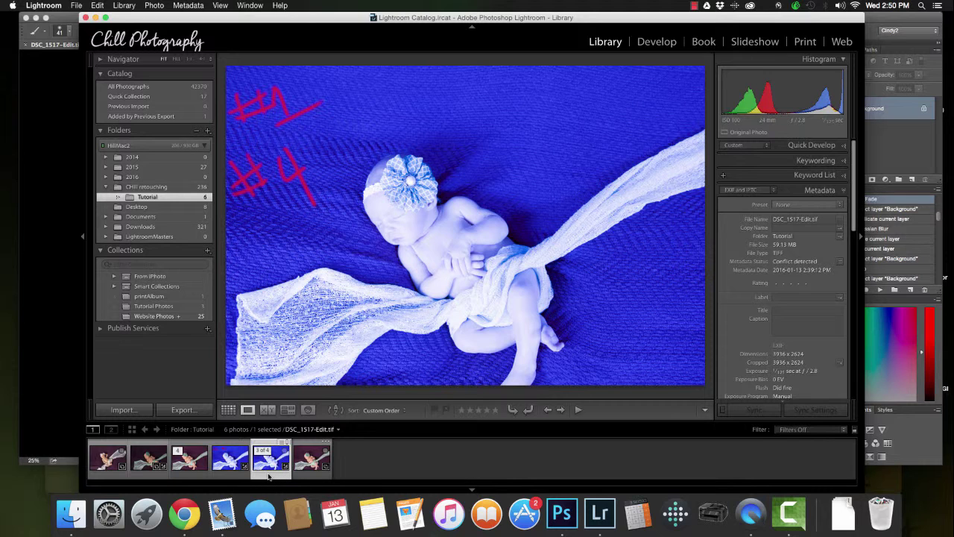
click(190, 462)
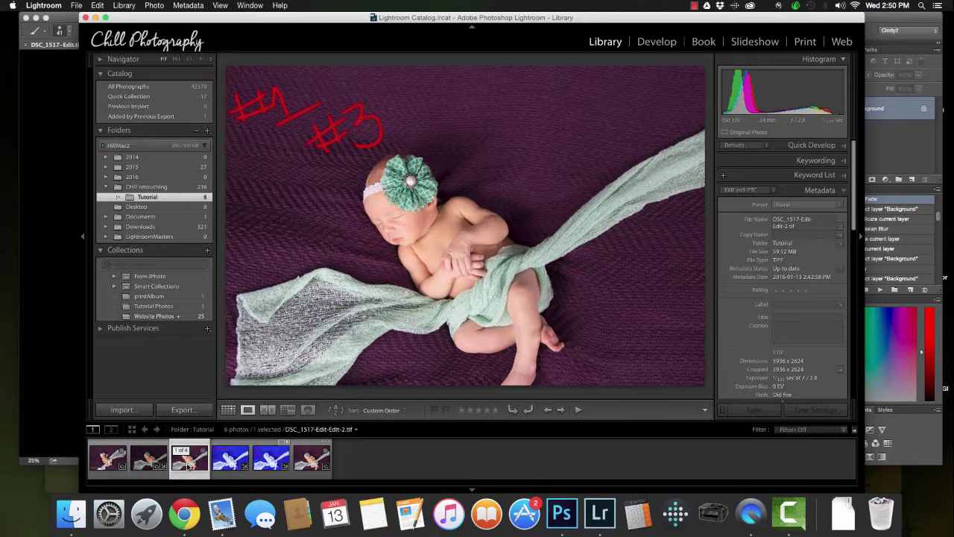
click(236, 464)
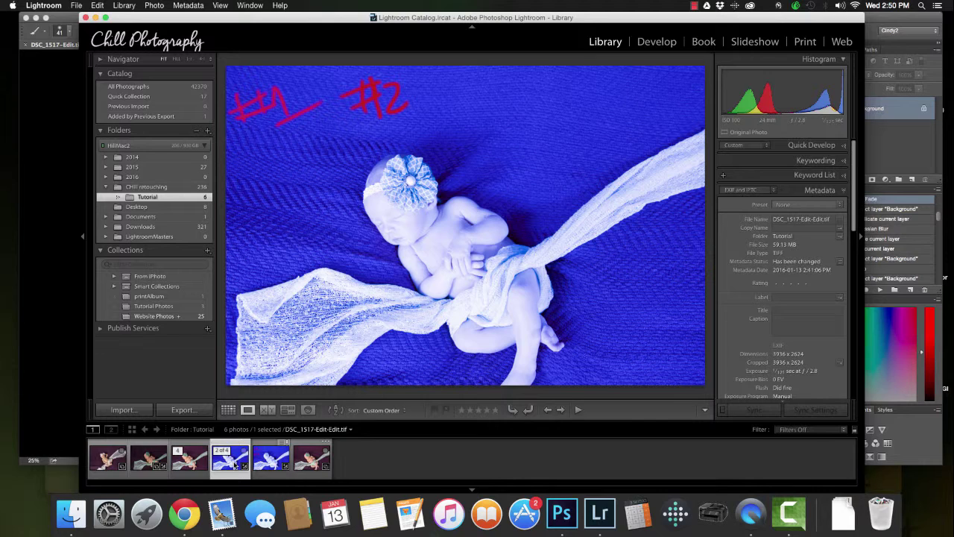
Open the raw photo DSC_1517.NEF from the Lightroom Library in Adobe Photoshop CC 2015
click(312, 458)
right_click(281, 194)
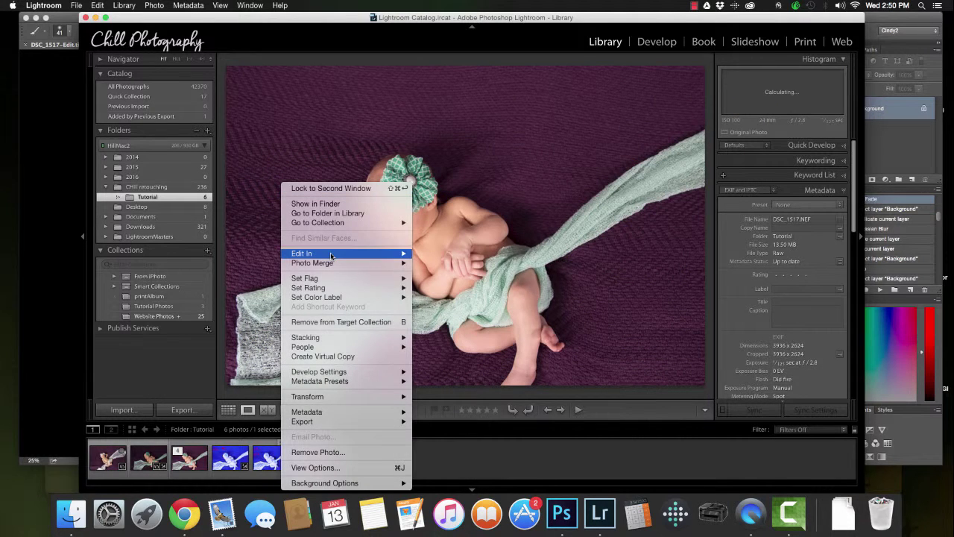
mouse_move(332, 255)
click(429, 256)
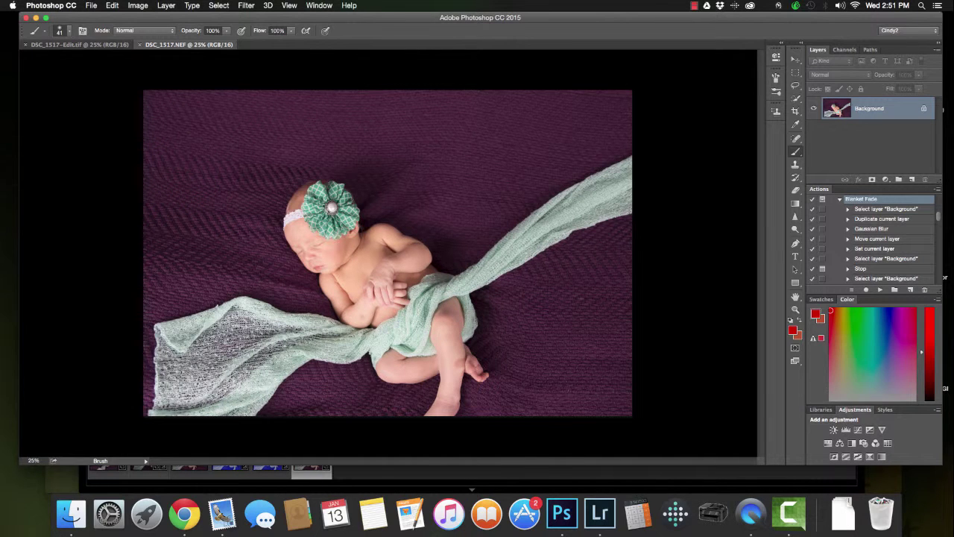
Check DSC_1517.NEF in Photoshop against the Lightroom filmstrip and view DSC_1517-Edit.tif in the Library
click(352, 477)
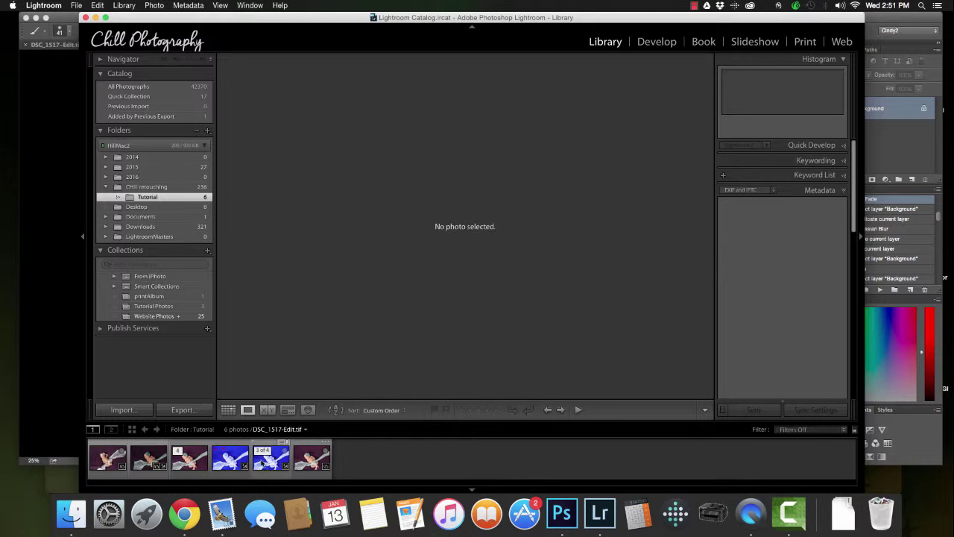
click(44, 189)
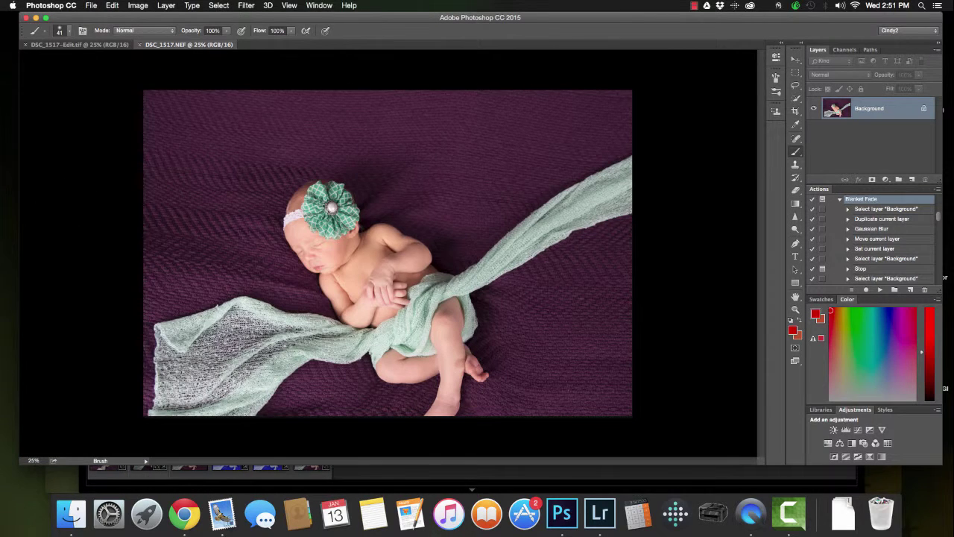
click(211, 474)
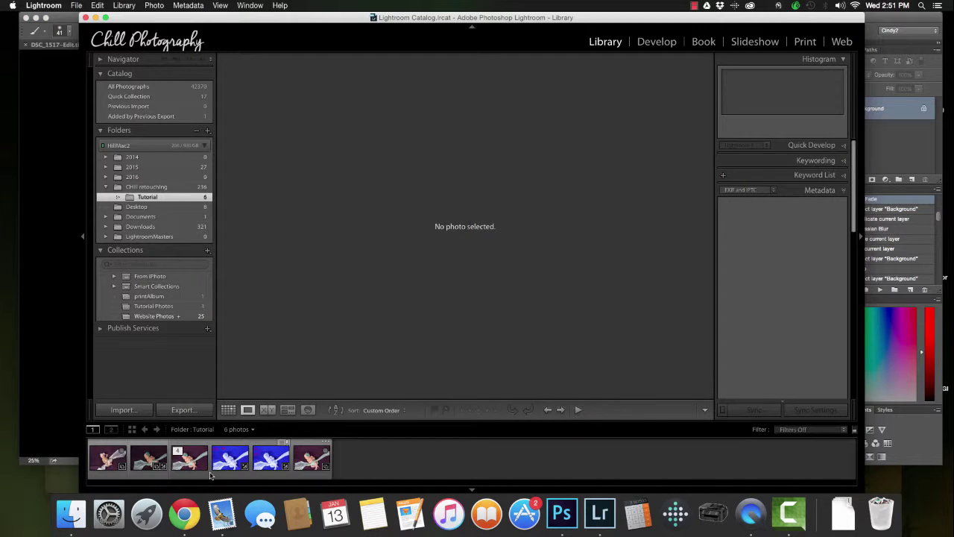
click(257, 462)
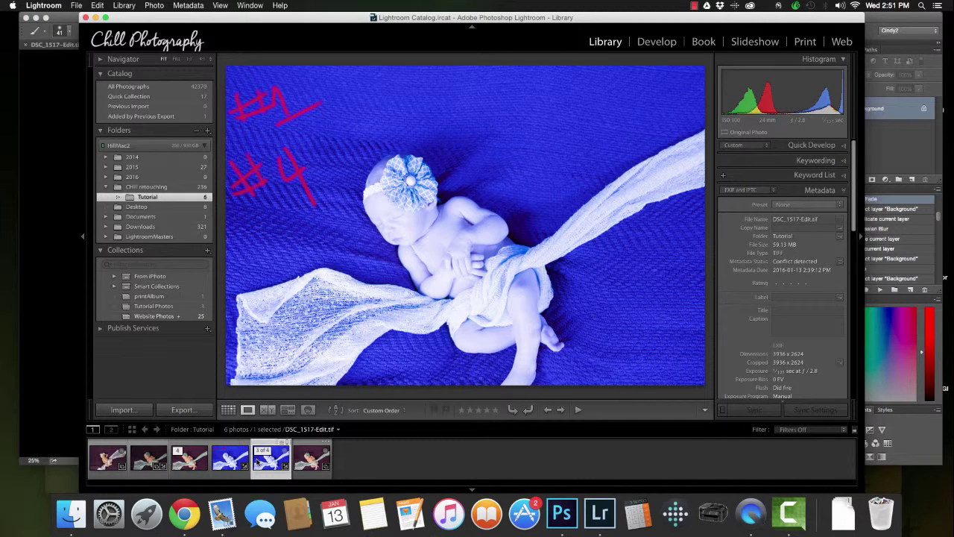